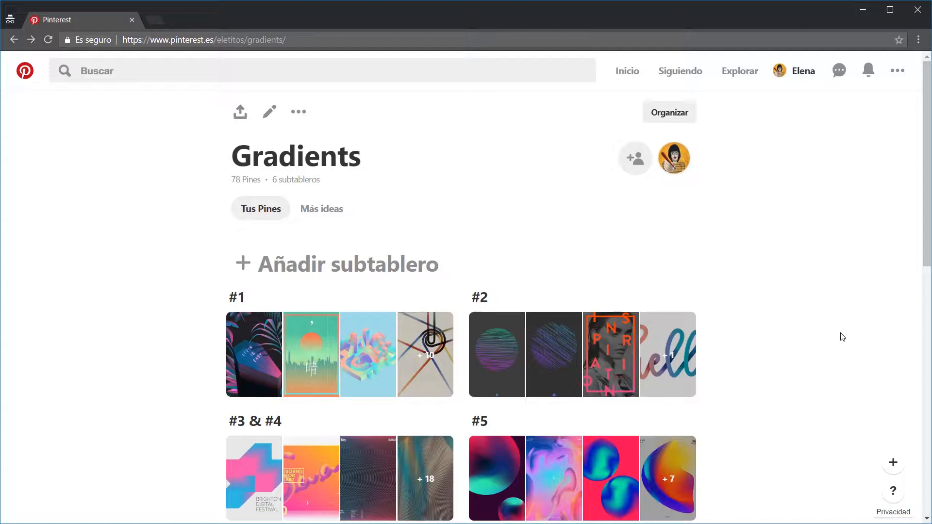
- Open the "#3 & #4" section of the Gradients board and look through its gradient and blend reference pins
left_click(319, 464)
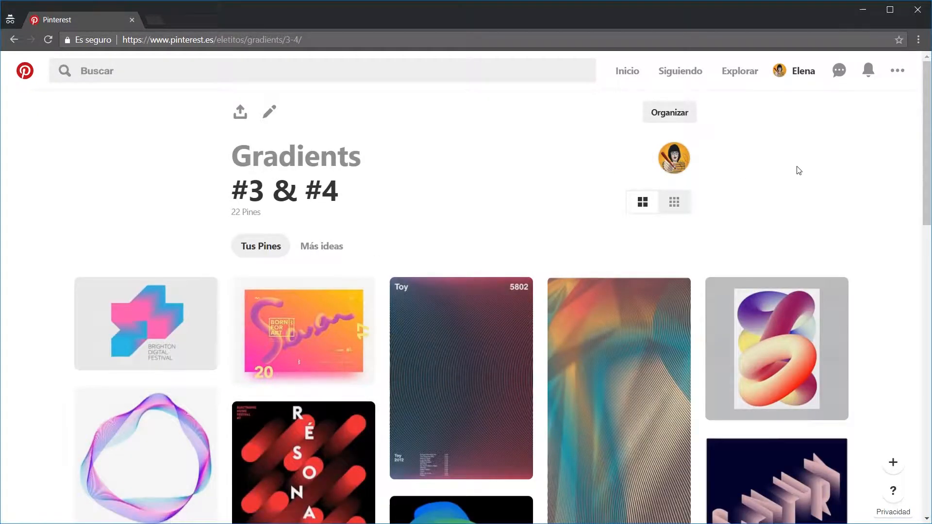
scroll(799, 170, "down", 3)
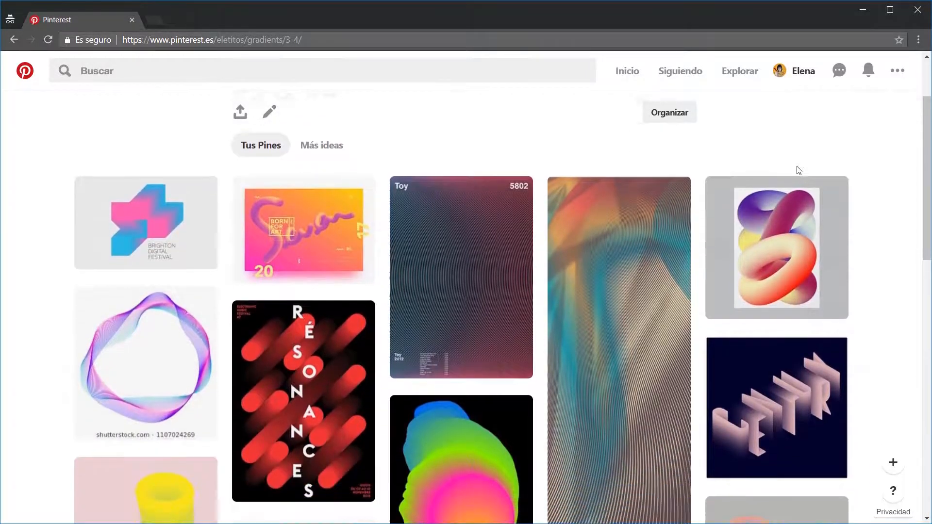
scroll(797, 166, "down", 2)
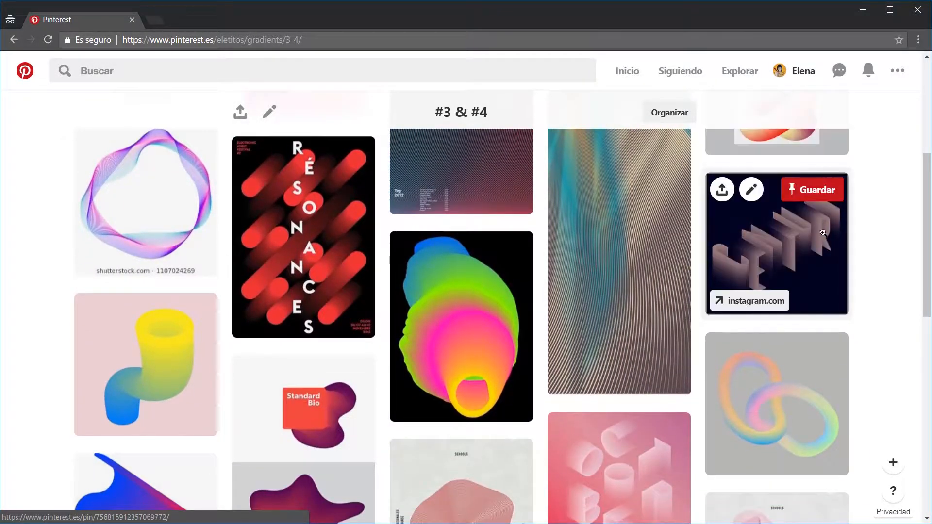
scroll(869, 285, "down", 2)
scroll(869, 285, "down", 3)
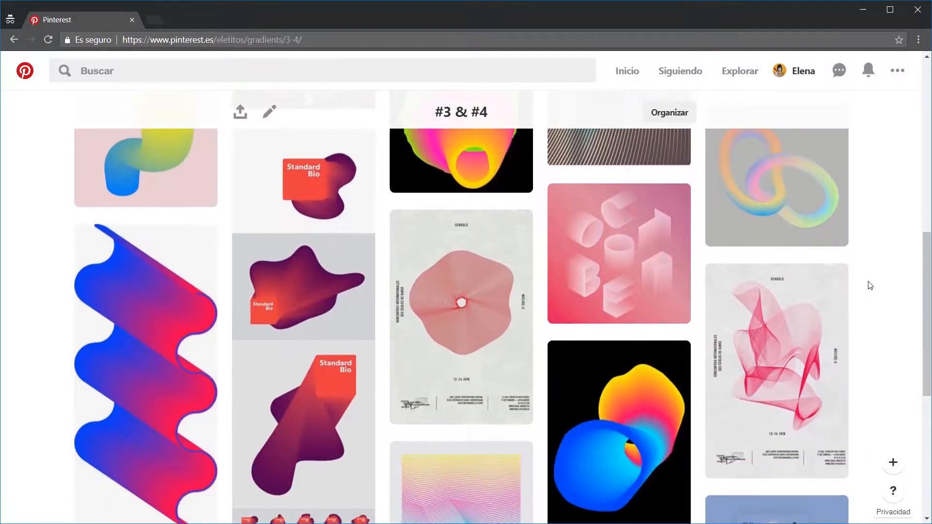
scroll(870, 285, "down", 2)
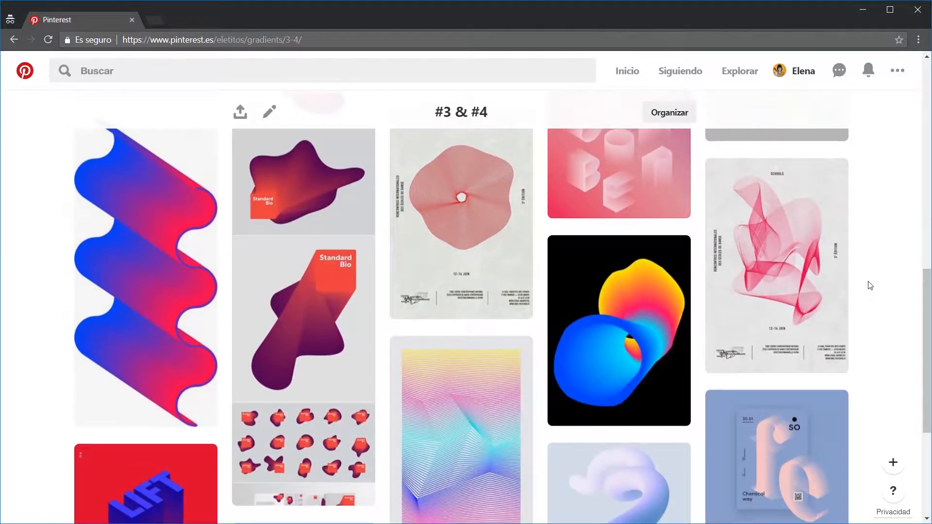
scroll(871, 285, "down", 2)
scroll(870, 285, "down", 2)
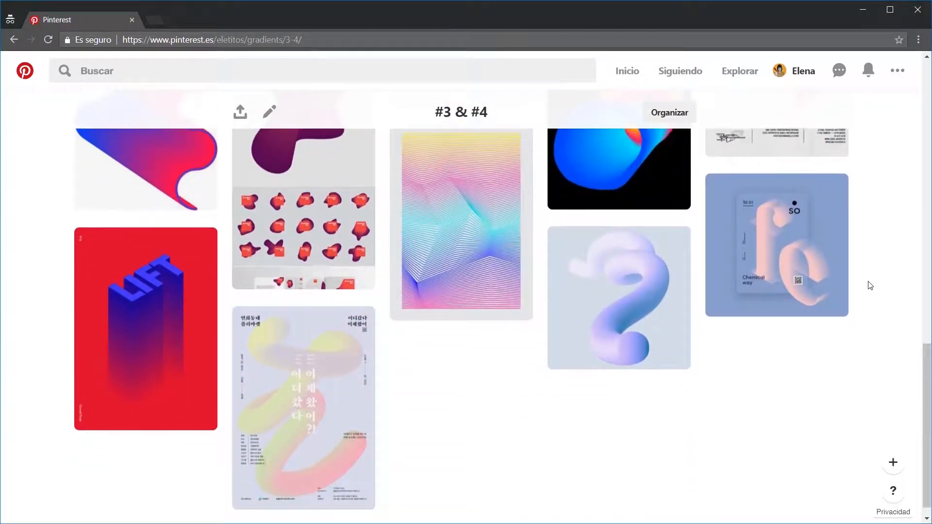
scroll(870, 285, "up", 2)
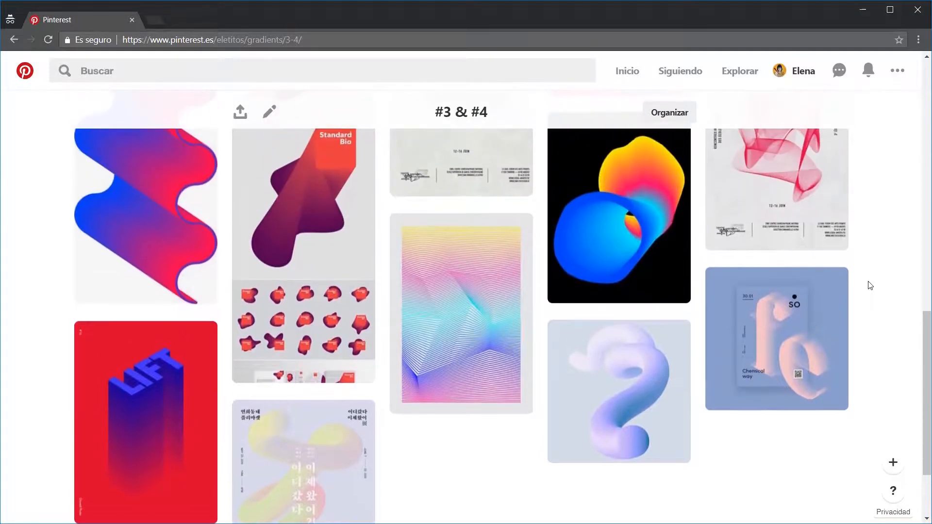
scroll(870, 285, "up", 1)
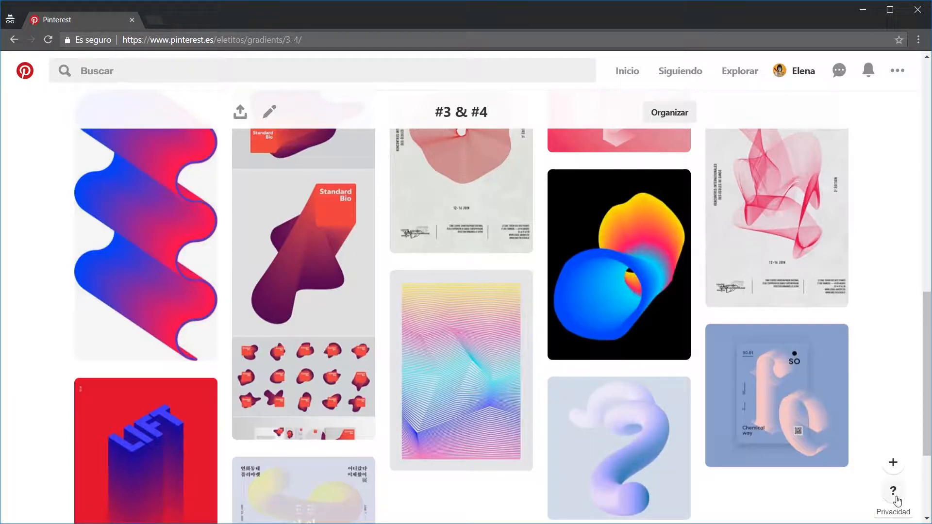
scroll(897, 403, "up", 2)
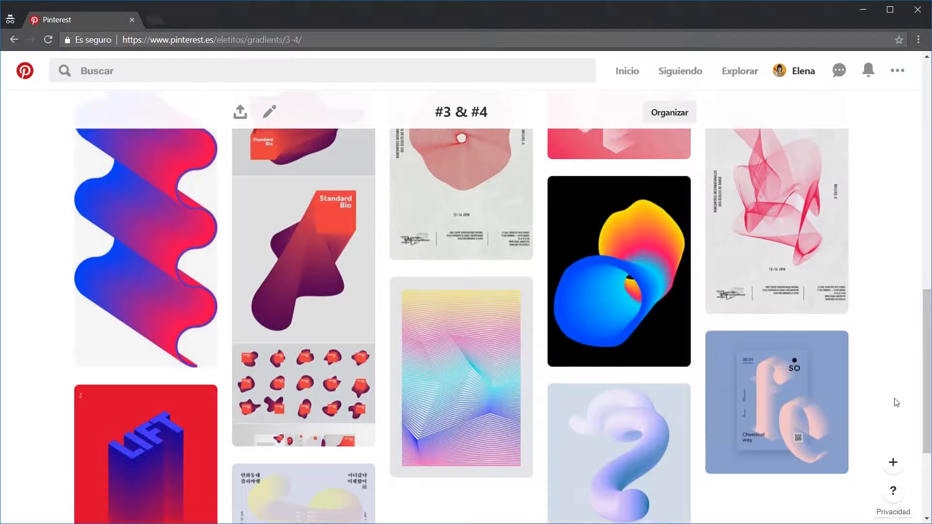
scroll(897, 403, "up", 10)
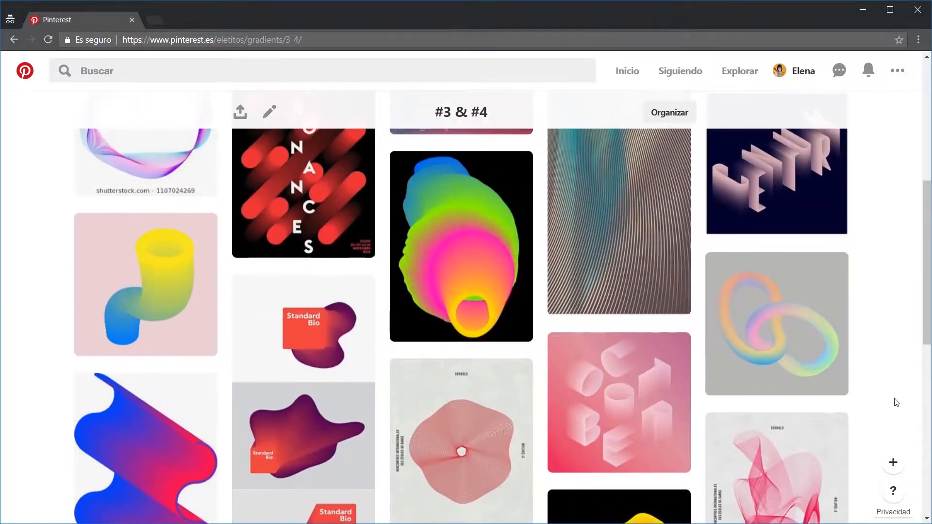
scroll(897, 402, "up", 2)
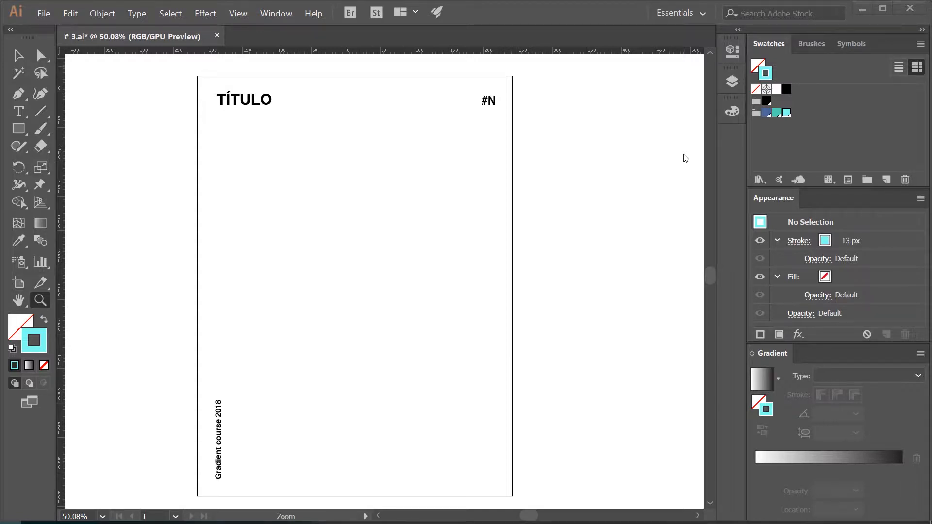
- Hide the Plantilla layer and add a new layer named Poster below it
left_click(732, 81)
left_click(554, 96)
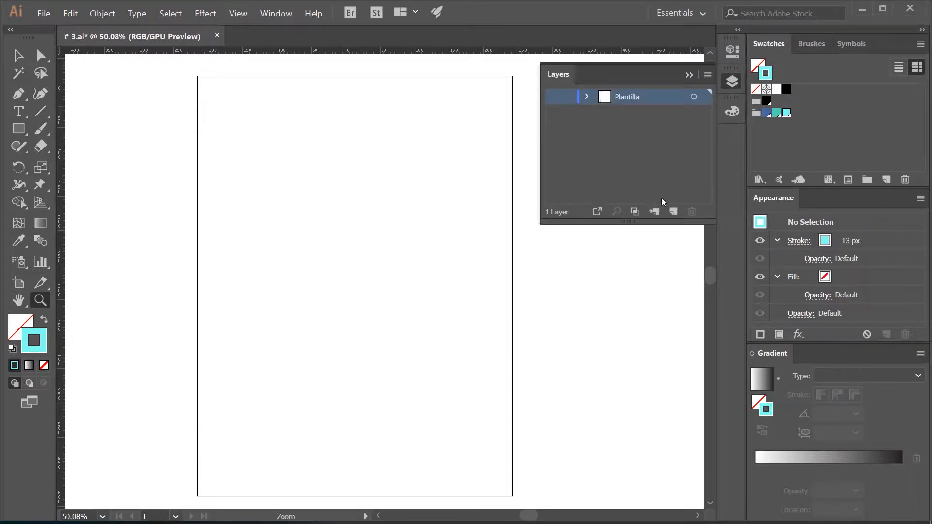
left_click(673, 212)
double_click(634, 97)
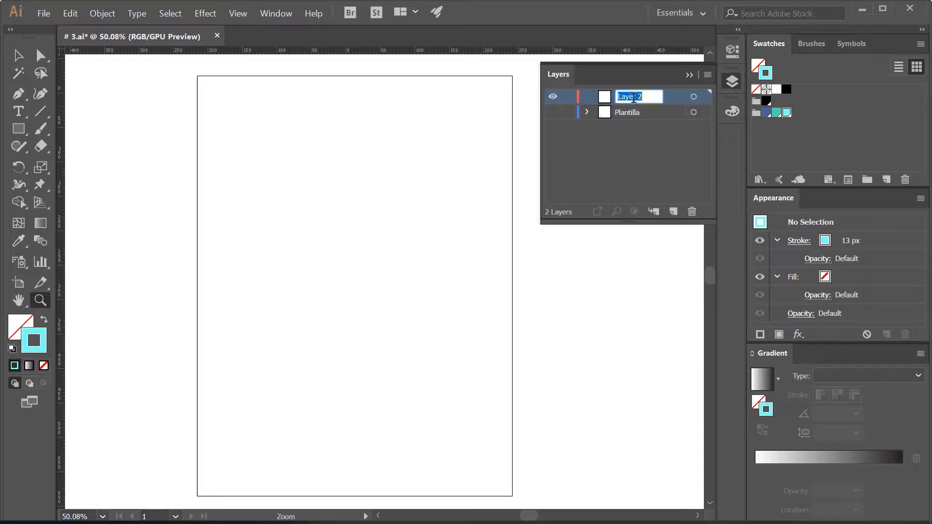
key("BackSpace")
type("Poster")
key("Return")
left_click_drag(634, 98, 633, 122)
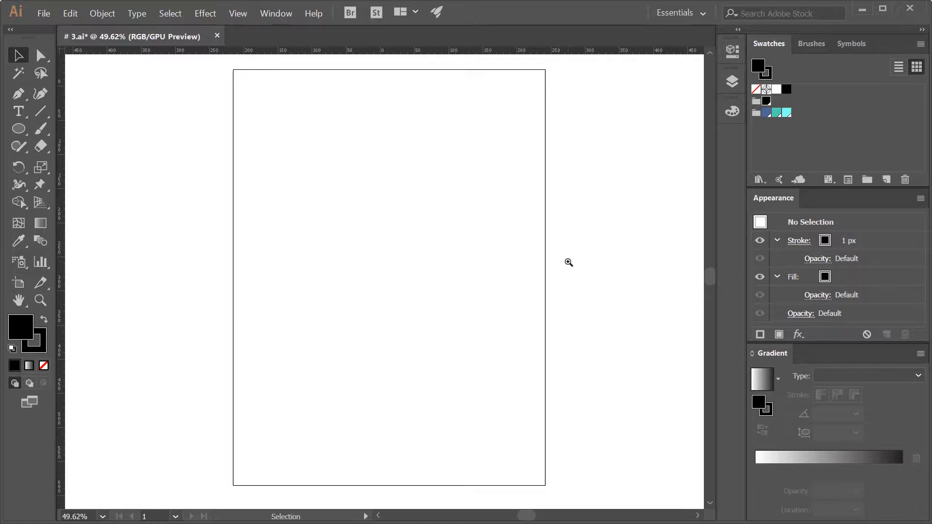
- Draw a black rectangle on the empty canvas to the right of the artboard, with a smaller ellipse inside it
scroll(569, 264, "up", 1)
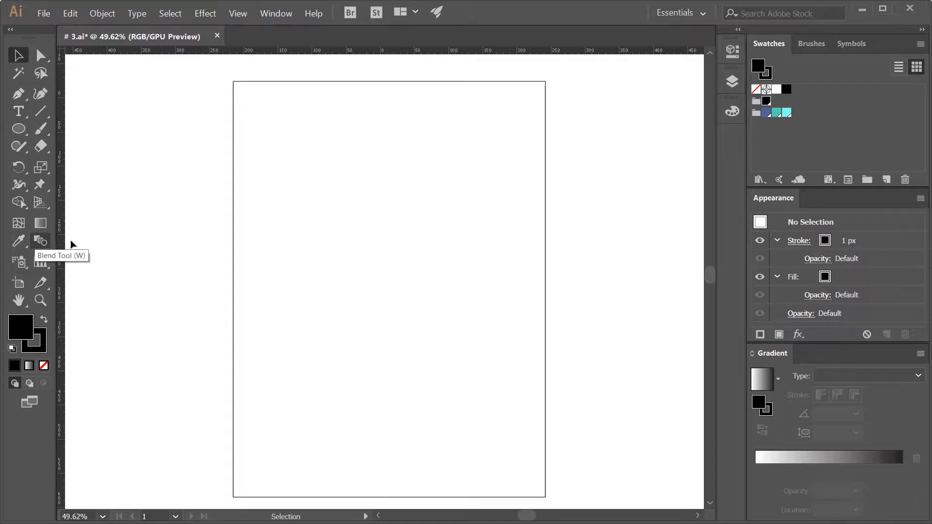
left_click_drag(430, 365, 149, 326)
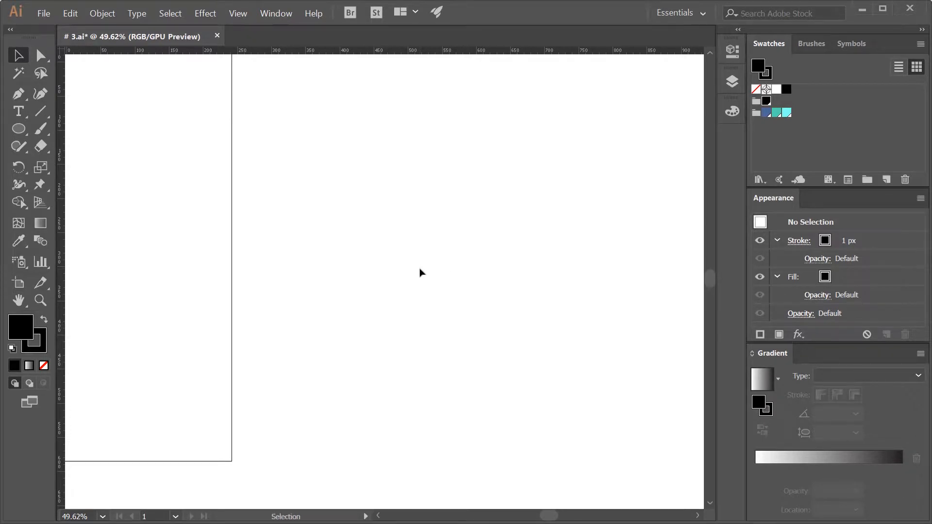
key("m")
left_click_drag(366, 213, 520, 355)
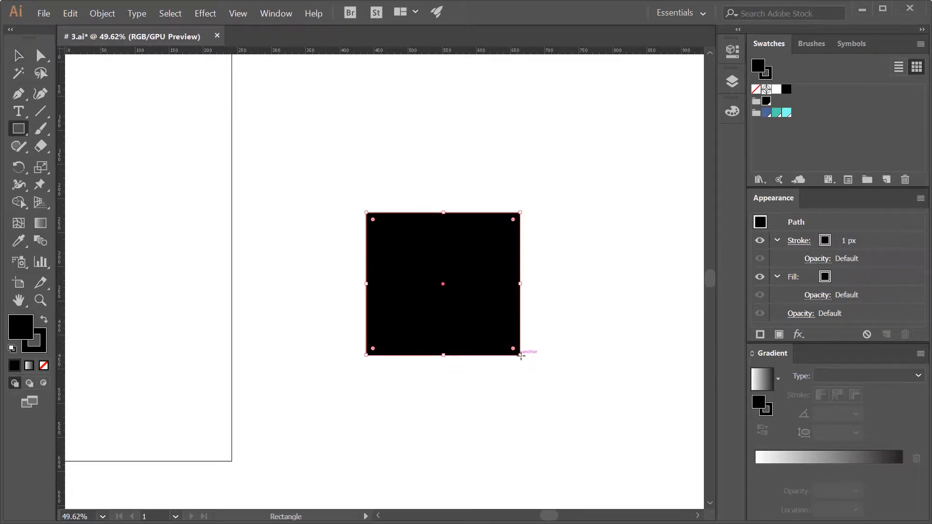
key("l")
left_click_drag(407, 259, 451, 313)
- Remove the fill from the rectangle and the ellipse and set their stroke weight to 6 px
key("v")
left_click_drag(558, 391, 352, 191)
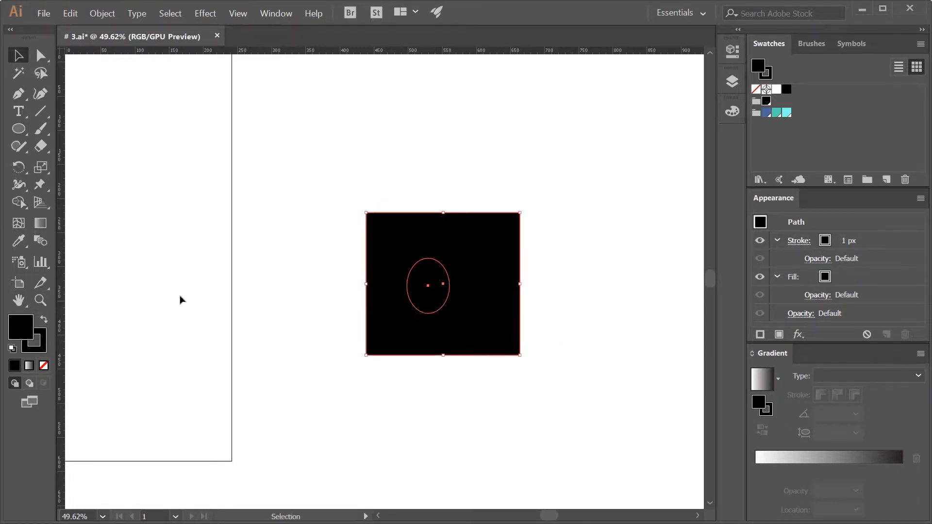
left_click(44, 365)
left_click(849, 240)
left_click(853, 238)
left_click(852, 237)
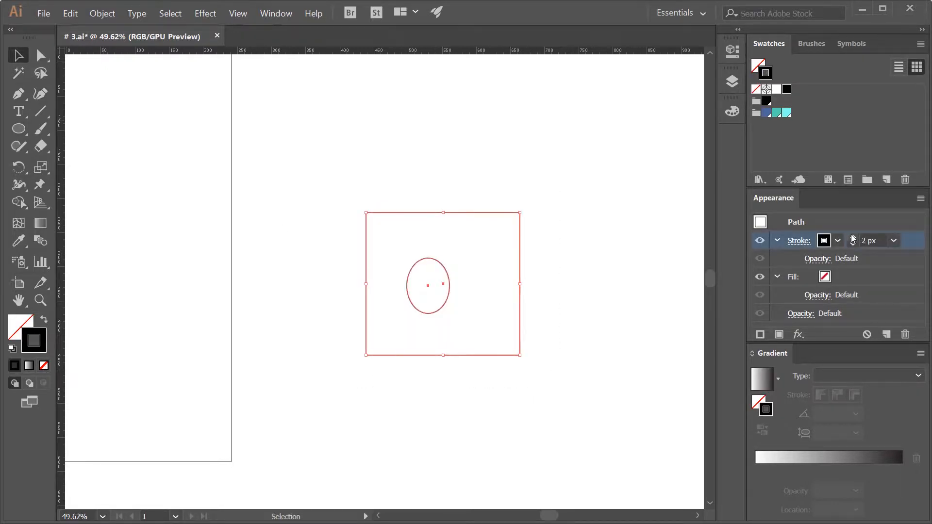
left_click(852, 237)
left_click(853, 238)
left_click(852, 237)
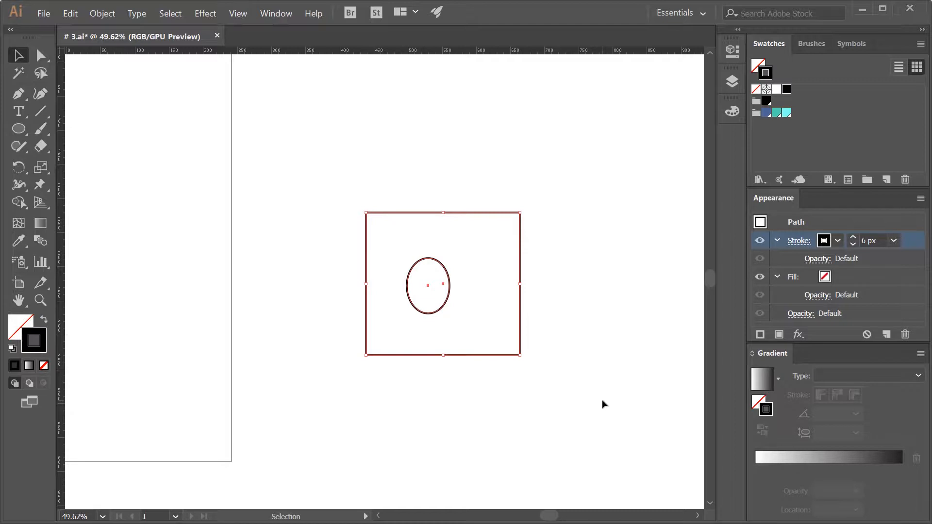
- Blend the rectangle into the ellipse with the Blend tool, from the rectangle's upper-left corner to the ellipse's centre
left_click(43, 246)
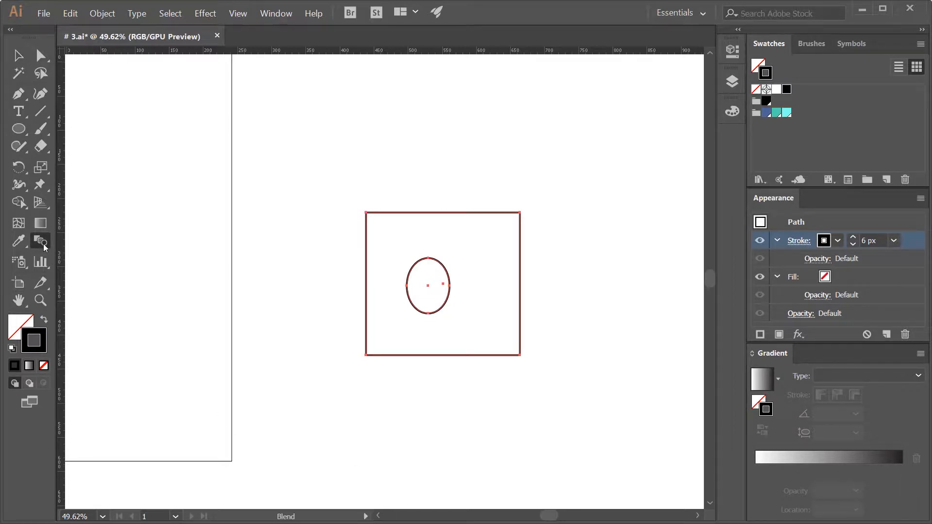
left_click(366, 214)
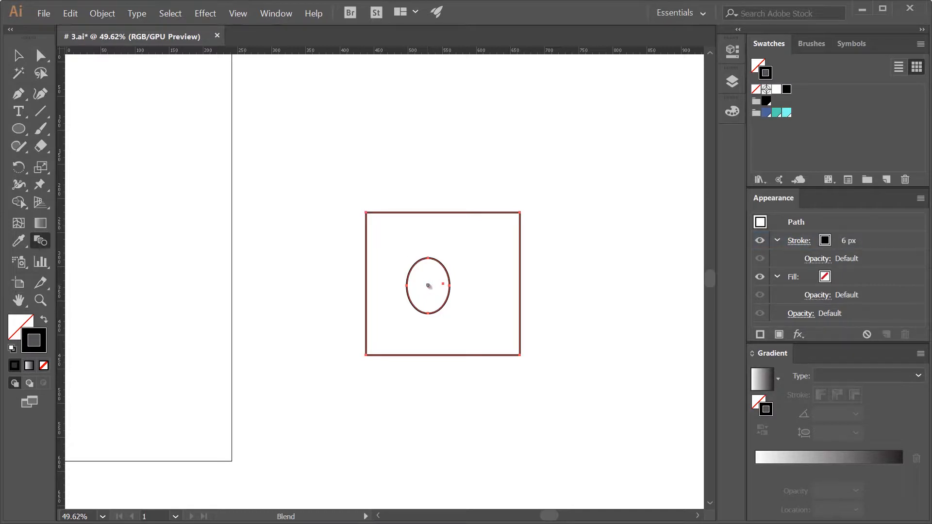
left_click(428, 286)
- Isolate the blend, enlarge its inner ellipse slightly and move it toward the rectangle's upper-right corner
key("v")
double_click(486, 340)
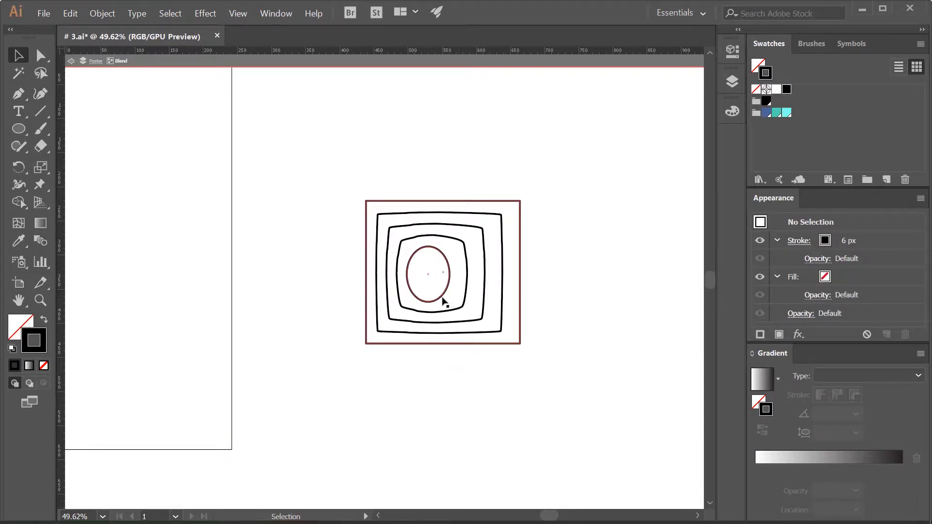
left_click(439, 300)
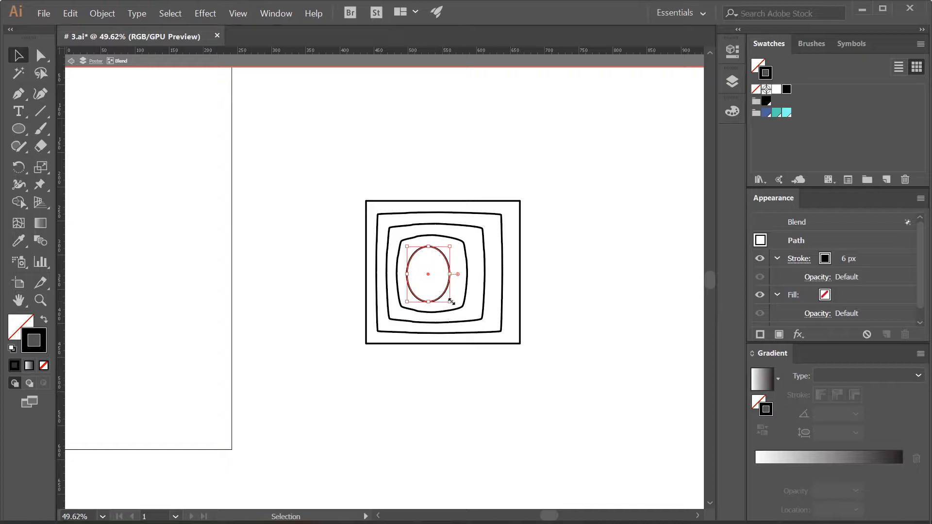
mouse_move(451, 302)
left_mouse_down()
mouse_move(466, 315)
mouse_move(455, 308)
mouse_move(507, 269)
mouse_move(494, 277)
left_mouse_up()
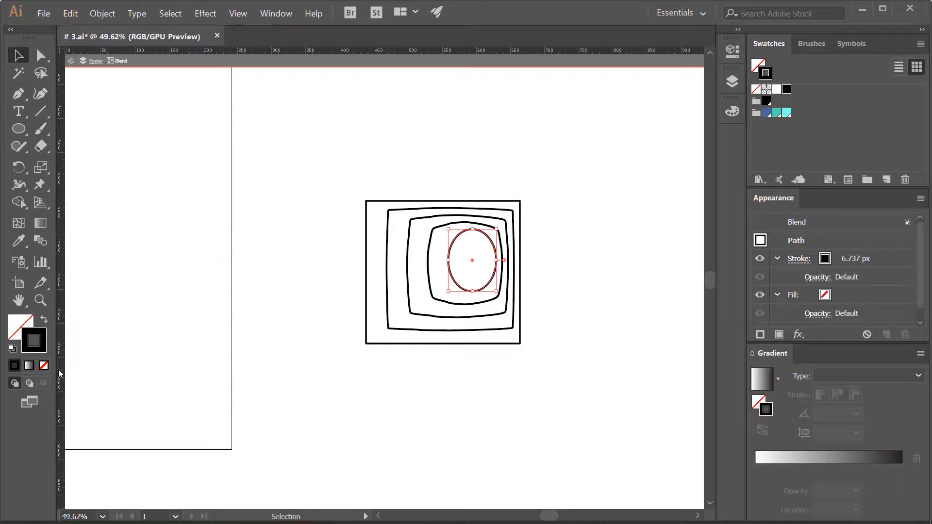
- Set the inner ellipse's stroke colour to red ea2828
double_click(37, 353)
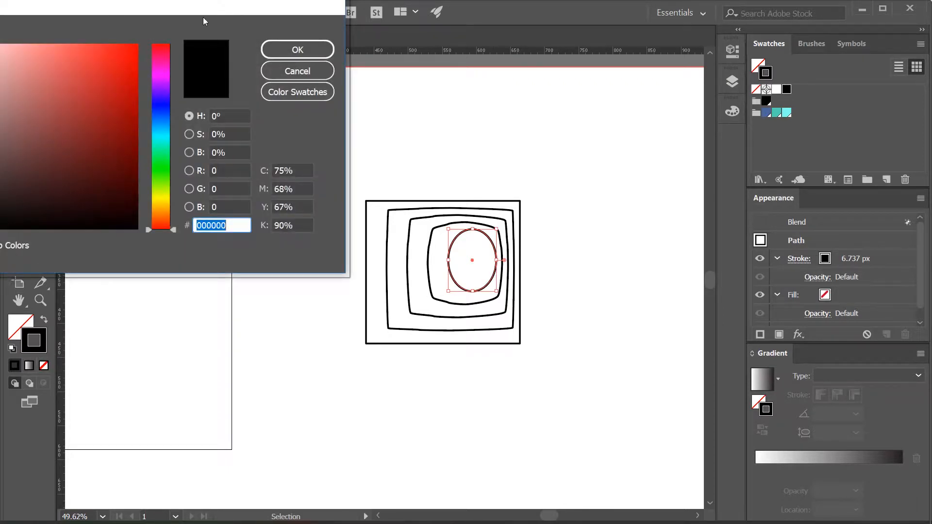
left_click_drag(203, 10, 305, 109)
left_click(212, 156)
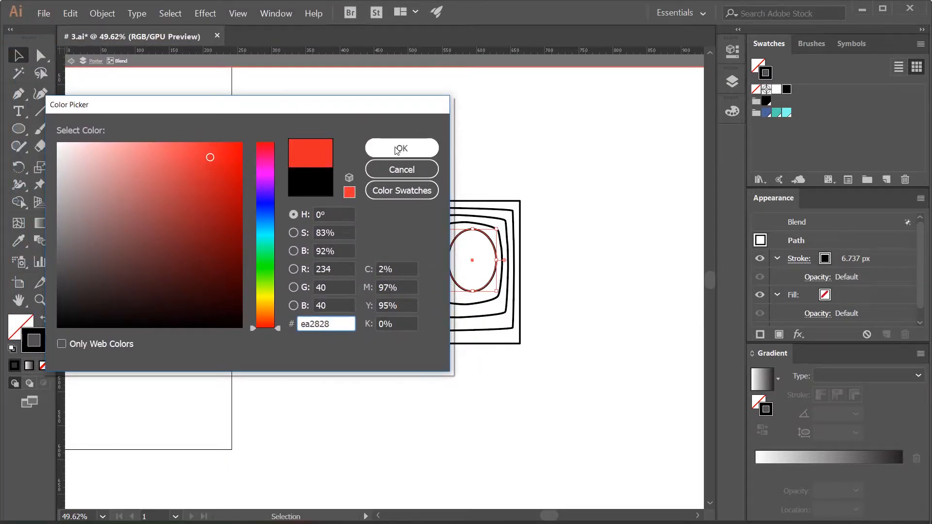
left_click(402, 148)
- Set the outer rectangle's stroke colour to green 42ce91 and leave the blend's isolation mode
left_click(403, 344)
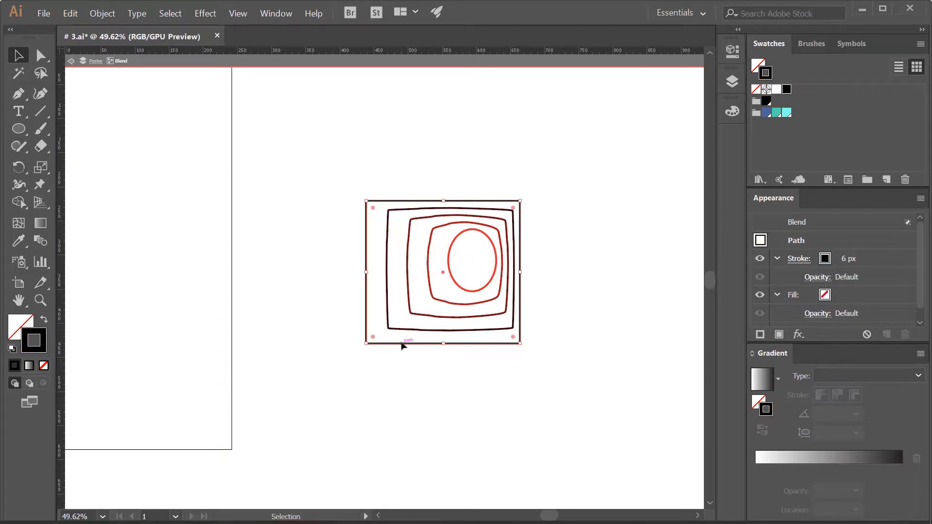
double_click(41, 353)
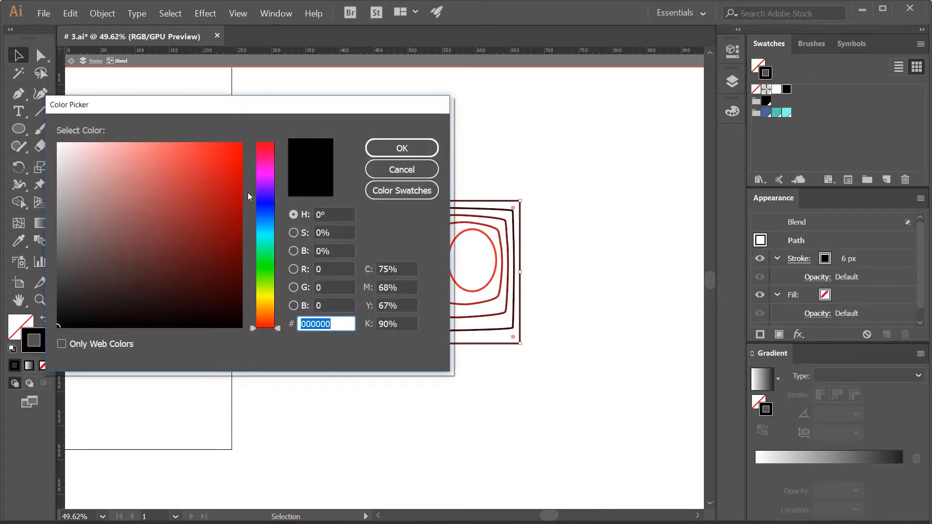
left_click(265, 249)
left_click(184, 176)
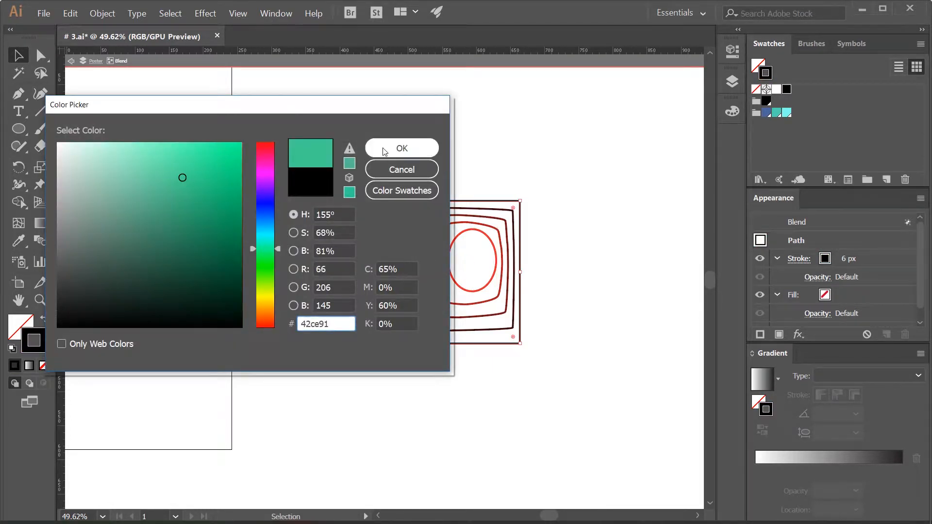
left_click(401, 148)
left_click(400, 369)
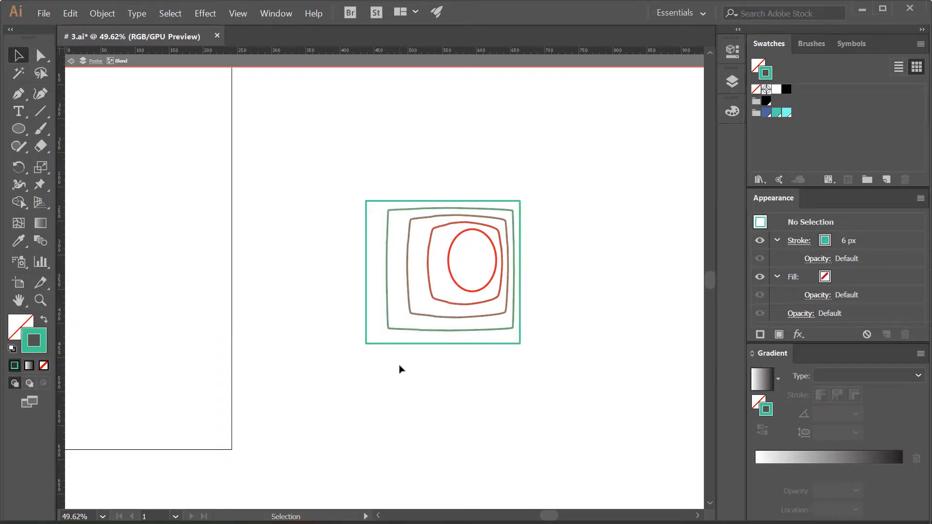
double_click(401, 369)
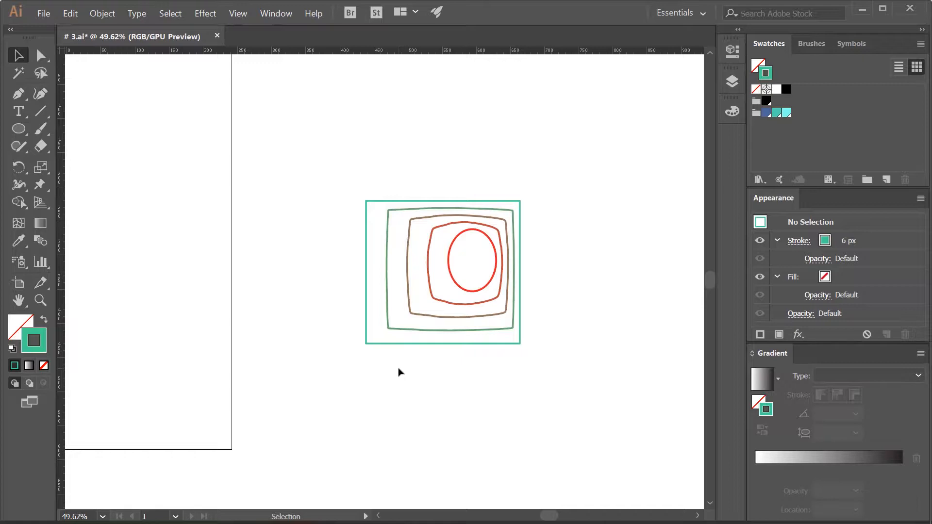
- Set the rectangle-to-ellipse blend's spacing to 100 specified steps with the preview turned on
left_click_drag(582, 383, 343, 191)
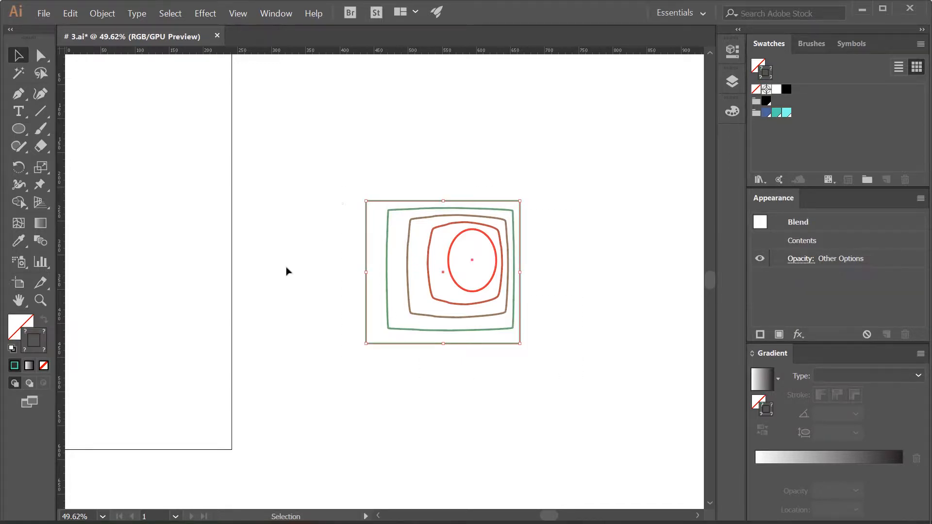
left_click(46, 244)
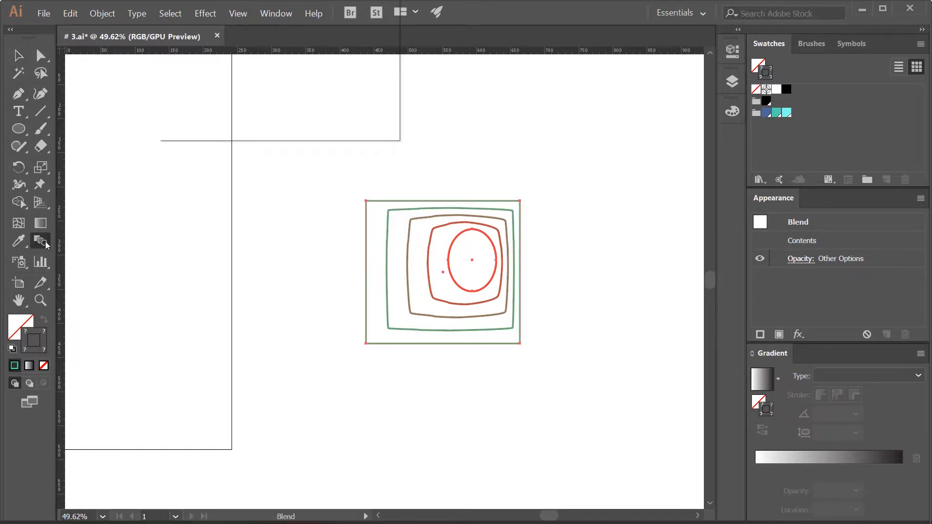
left_click_drag(336, 12, 326, 135)
left_click(305, 159)
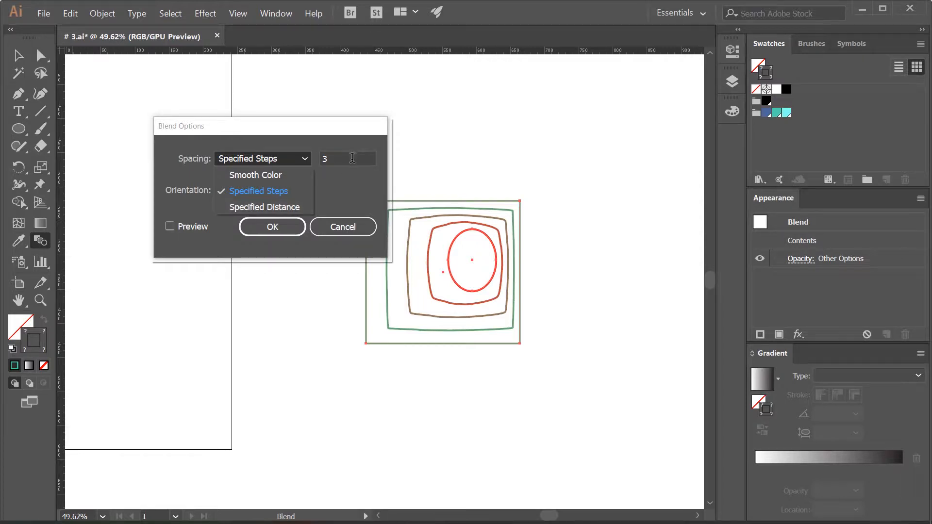
left_click(304, 158)
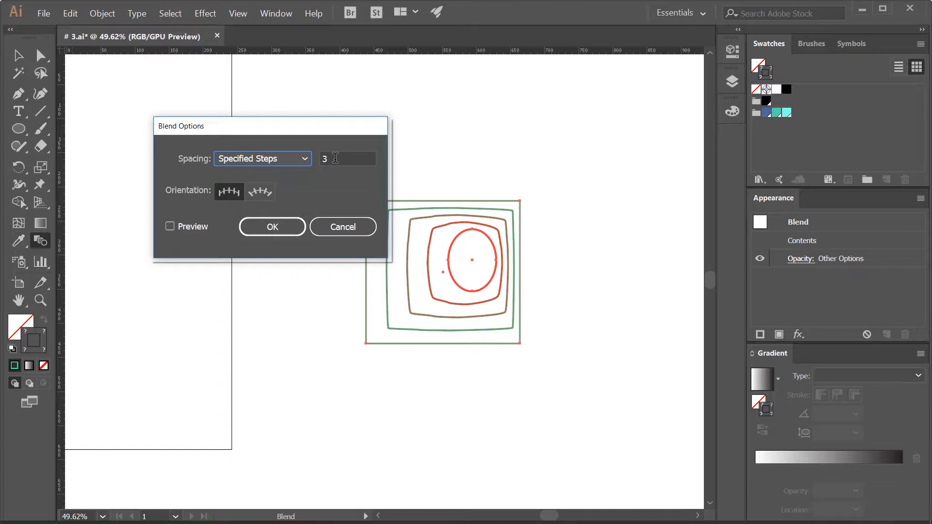
left_click(335, 158)
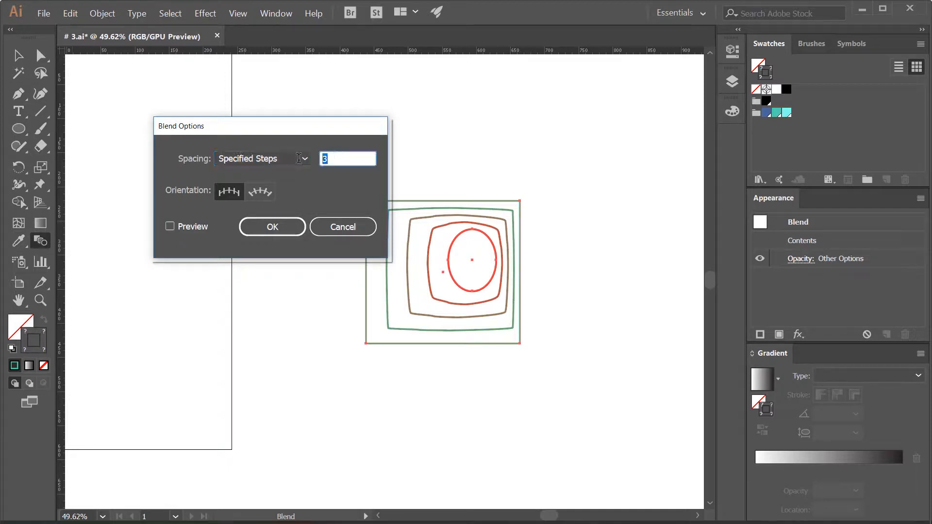
type("100")
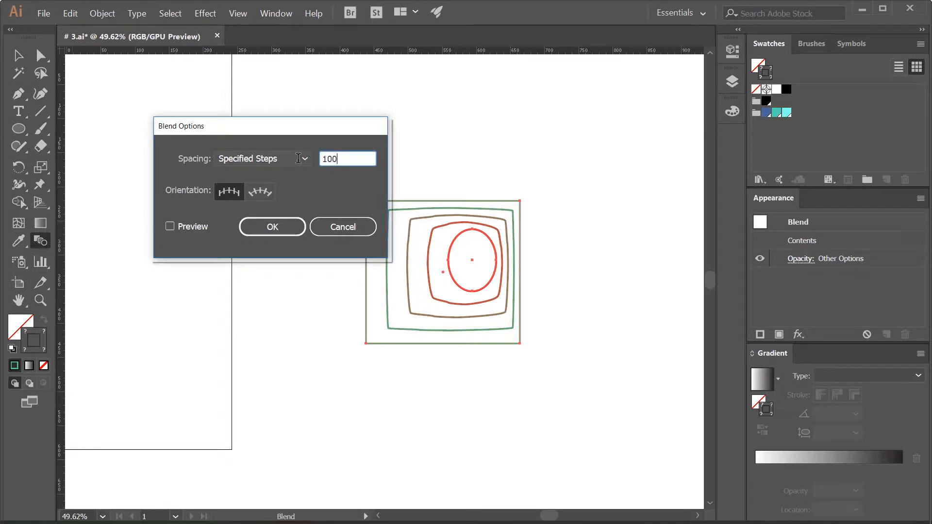
left_click(170, 227)
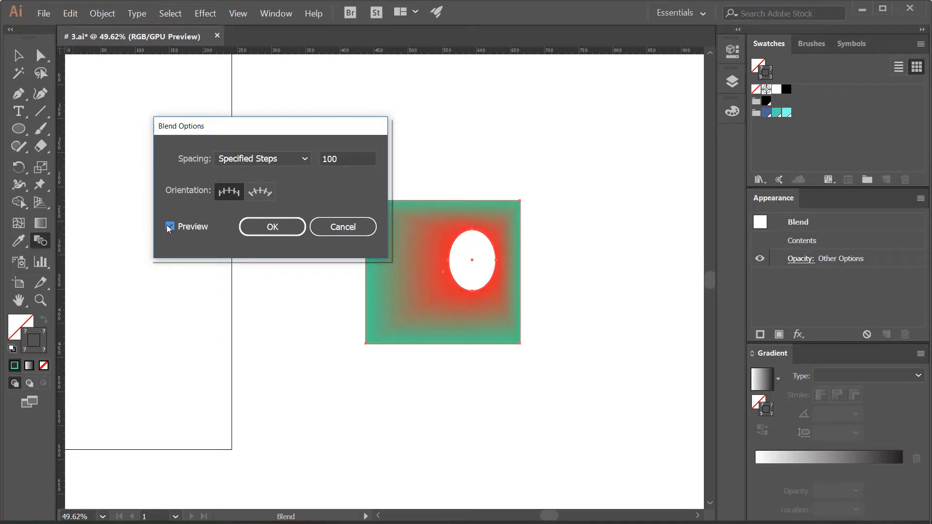
left_click(255, 227)
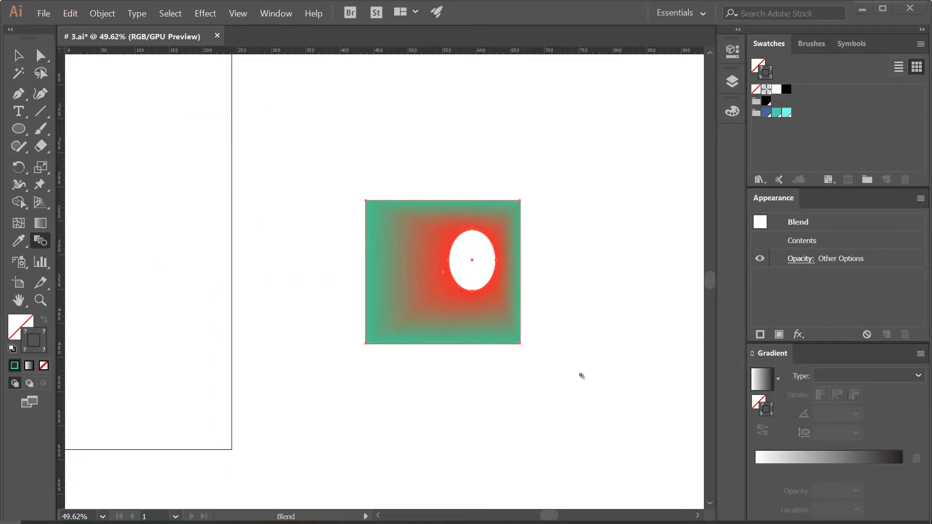
- Delete the whole rectangle-to-ellipse blend beside the artboard
key("v")
left_click_drag(581, 376, 332, 188)
key("Delete")
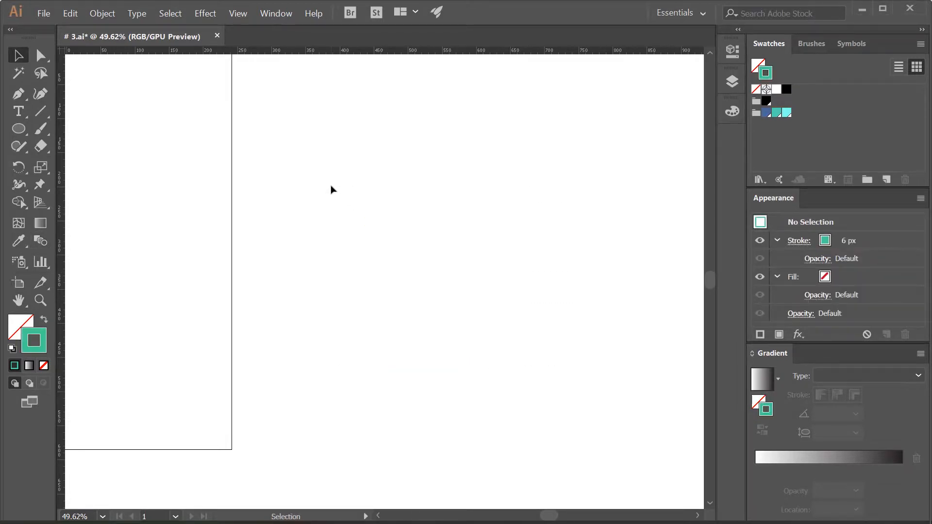
- Draw a rectangle covering the whole artboard, give it the blue swatch as fill and no stroke, and deselect it
key("space")
left_click_drag(228, 261, 628, 306)
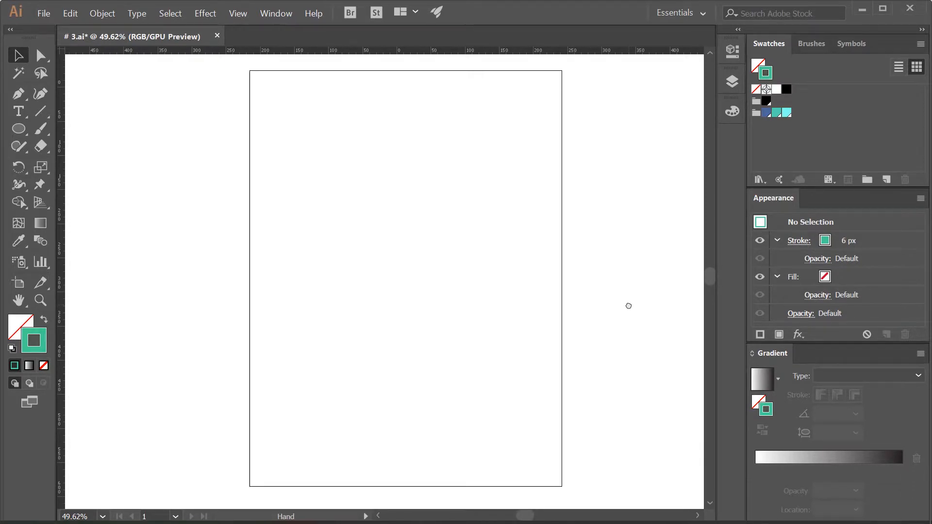
key("m")
left_click_drag(250, 71, 561, 484)
left_click(43, 319)
left_click(15, 329)
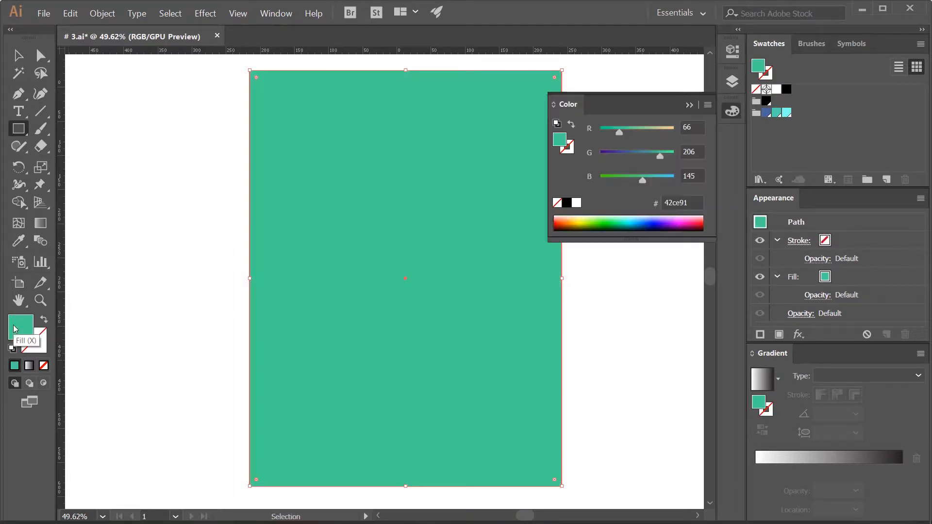
left_click(690, 105)
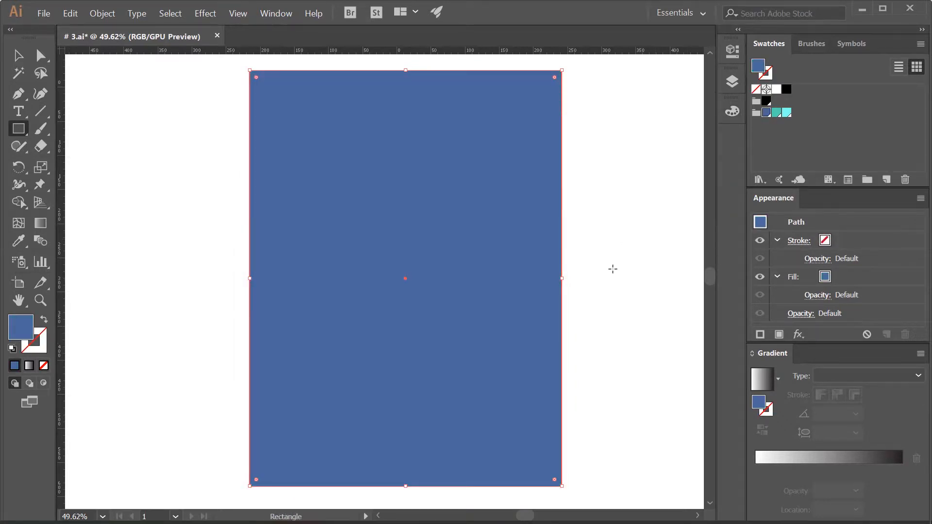
key("ctrl")
left_click(599, 301, "ctrl")
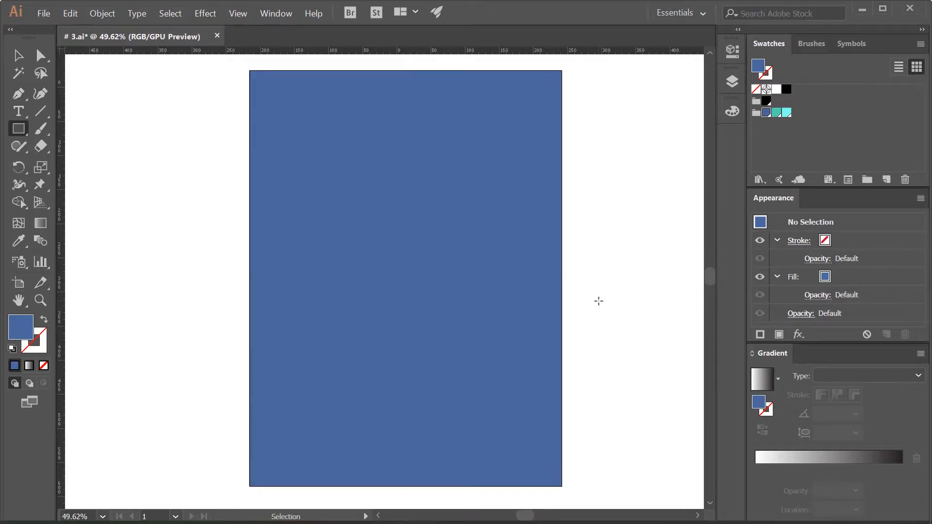
- Prepare the Pen tool with no fill and an 8 px stroke in the teal swatch (R=78 G=209 B=179)
key("z")
left_click_drag(663, 260, 643, 262)
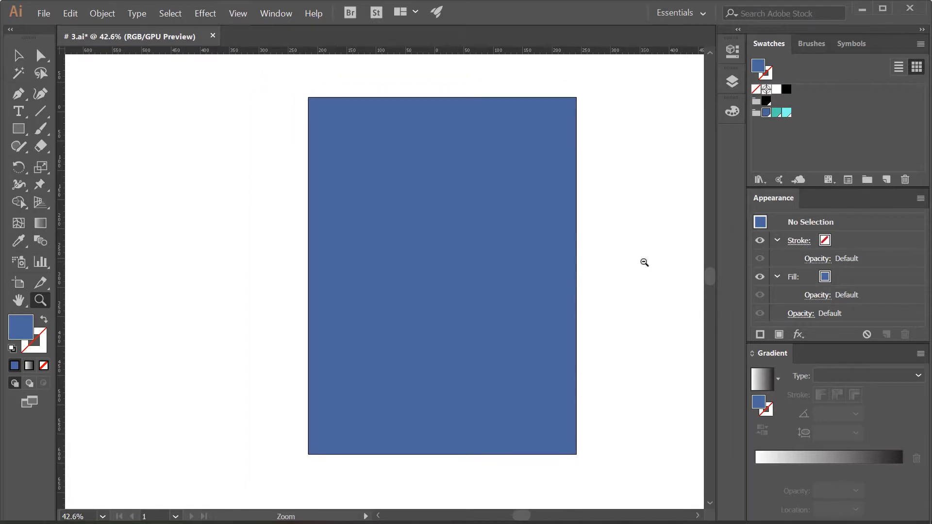
left_click(27, 99)
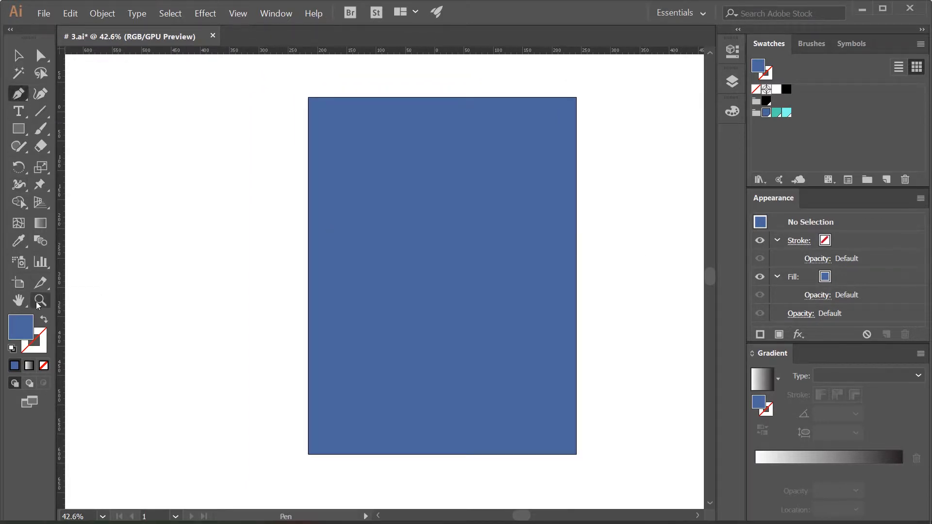
left_click(43, 322)
left_click(44, 339)
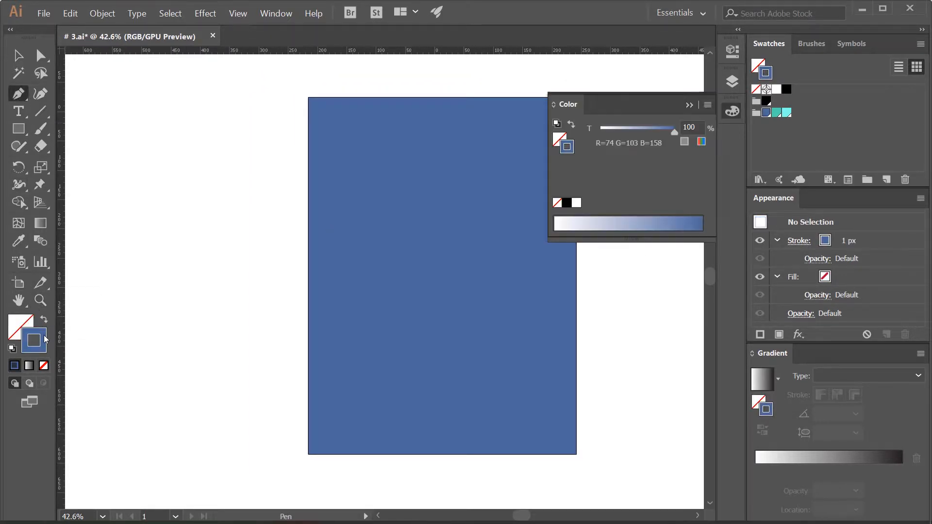
left_click(777, 113)
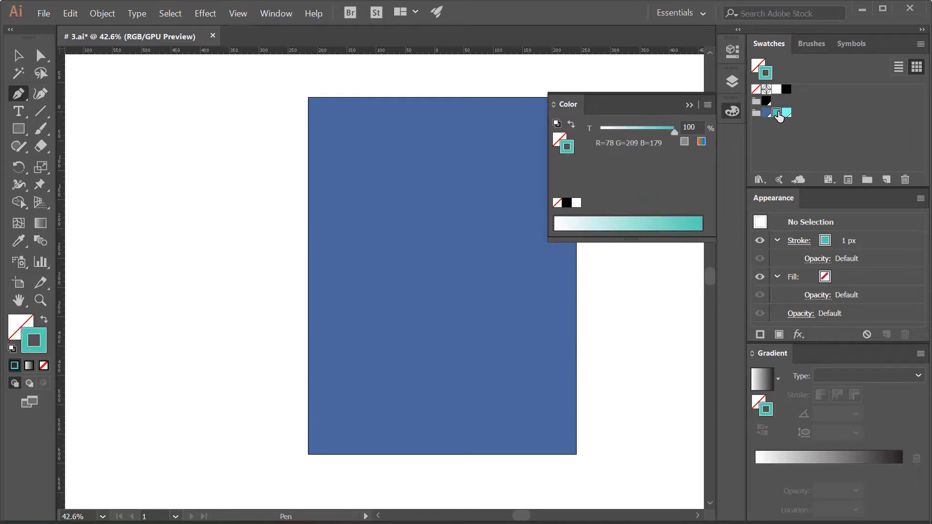
left_click(690, 105)
left_click(854, 238)
left_click(854, 237)
left_click(853, 238)
left_click(853, 238)
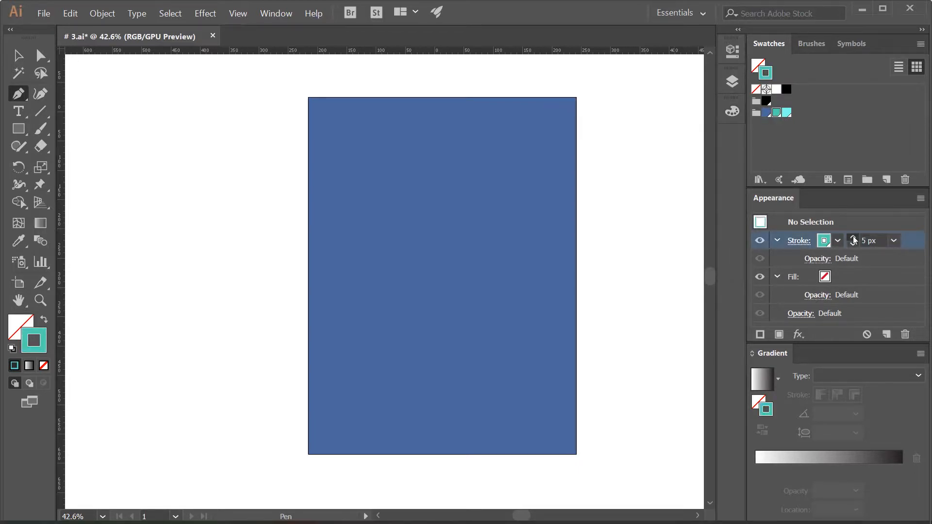
left_click(854, 238)
left_click(854, 238)
left_click(853, 238)
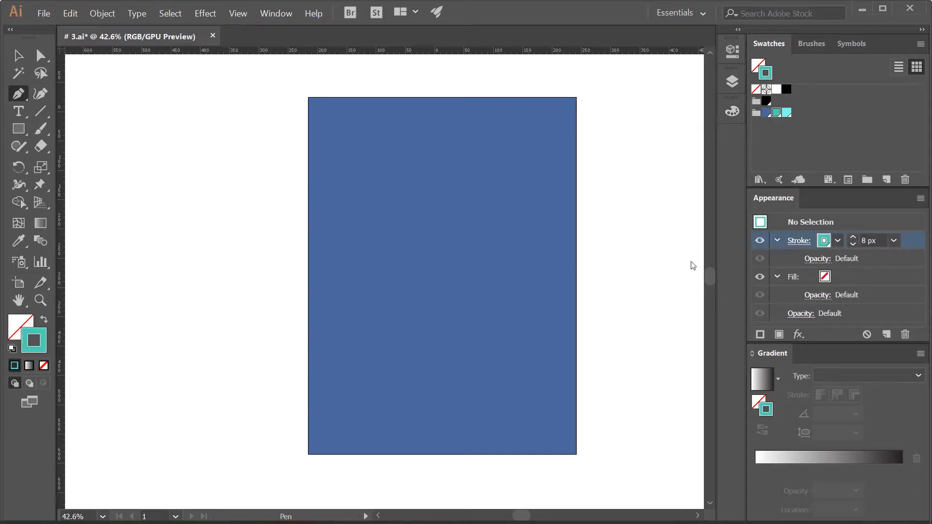
- Draw an open three-segment line across the artboard's upper-left corner, starting and ending outside its edges, with a horizontal middle segment
left_click(256, 226)
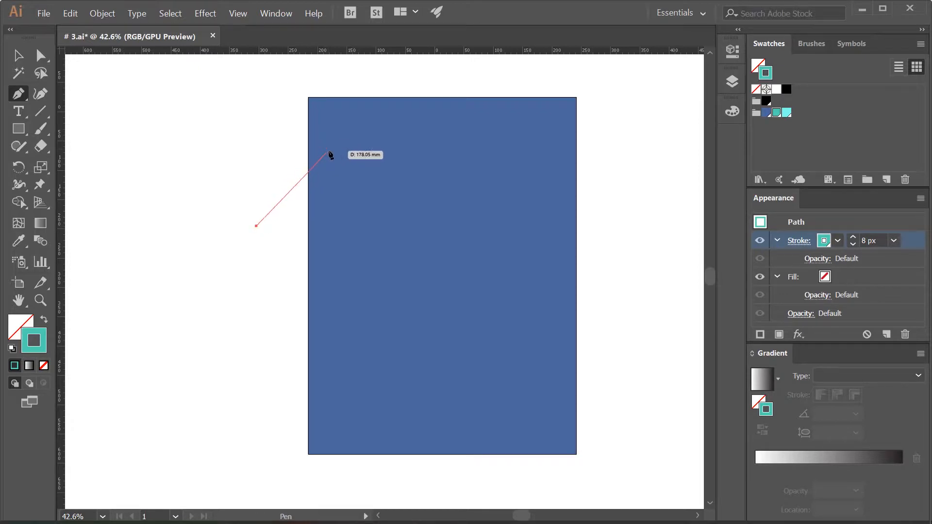
left_click(329, 151)
left_click(392, 151)
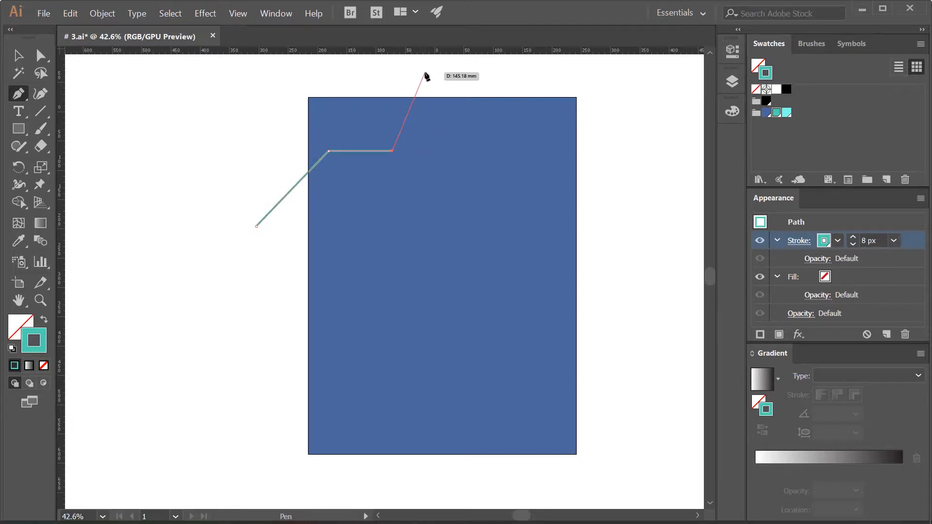
left_click(425, 68)
key("Escape")
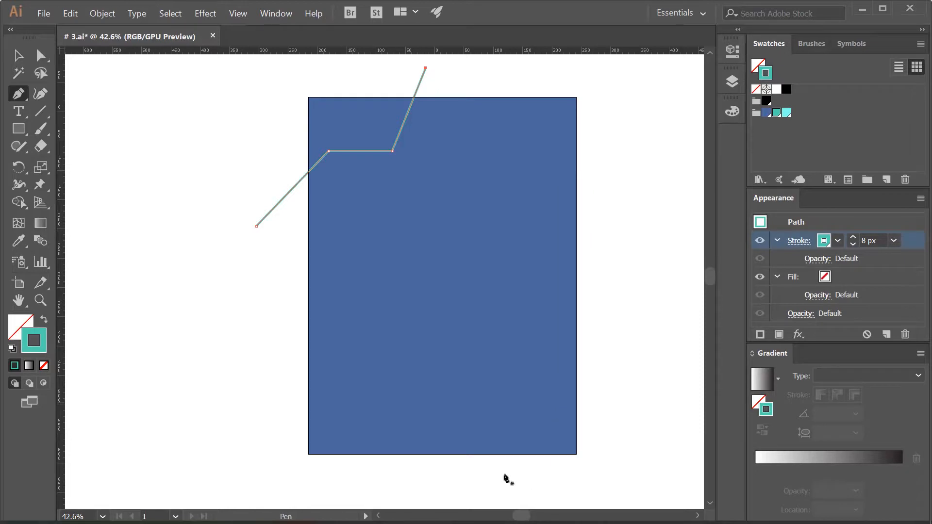
- Draw an open four-segment zigzag line across the artboard's lower-right corner, from below the bottom edge to beyond the right edge
left_click(499, 479)
left_click(523, 409)
left_click(561, 419)
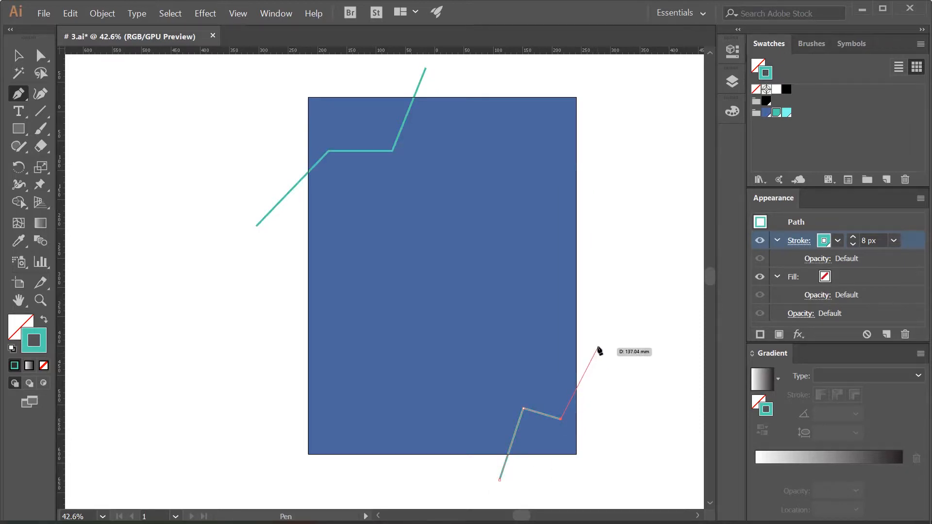
left_click(566, 366)
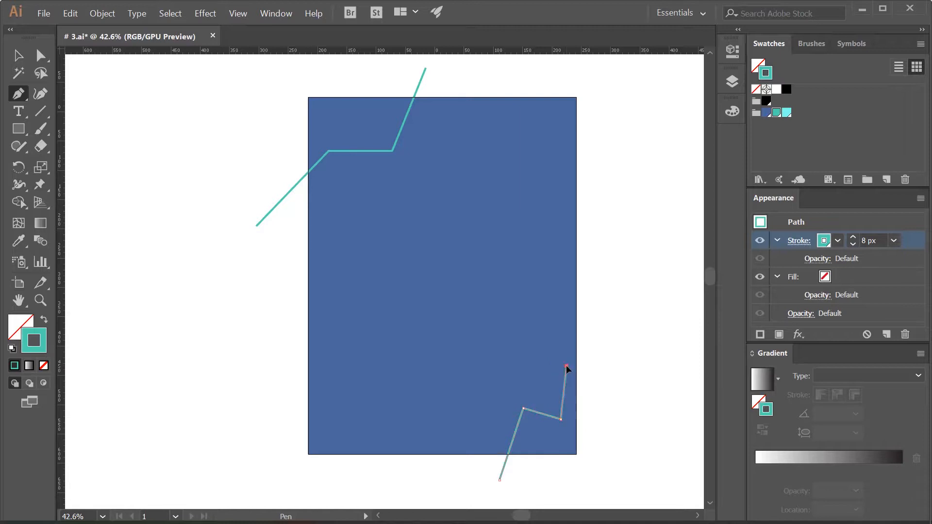
left_click(640, 380)
key("Escape")
- Draw an open three-segment line diagonally through the middle, from outside the artboard's lower left to beyond its upper right
left_click(286, 426)
left_click(355, 305)
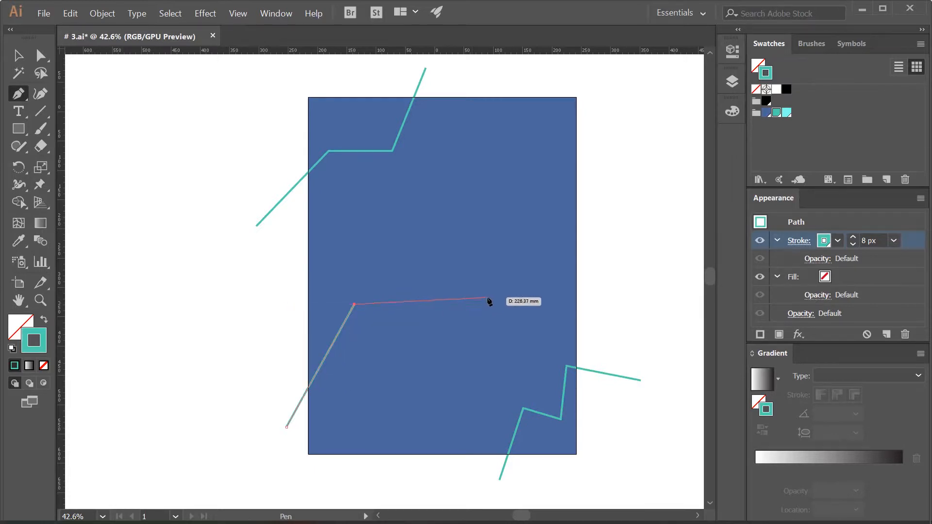
left_click(544, 204)
left_click(595, 89)
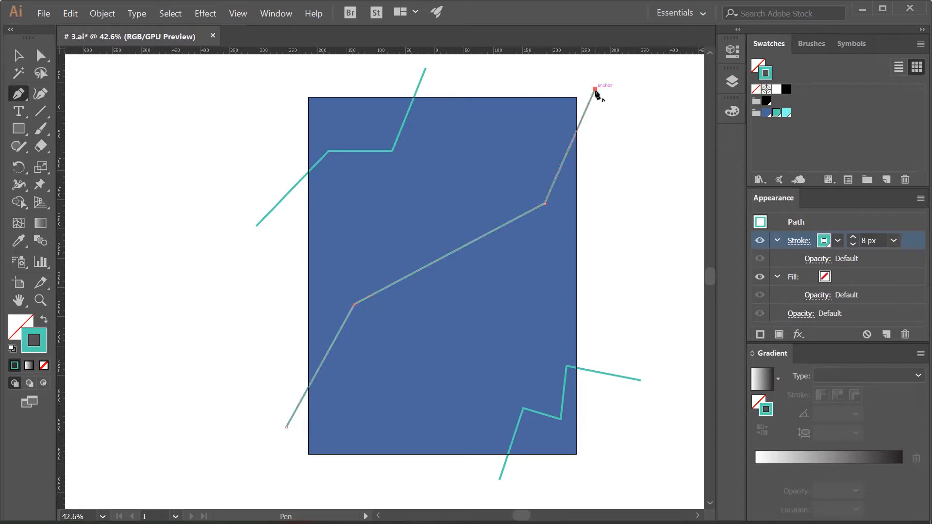
- Select the three lines and blend them from upper left through the middle to lower right, keeping 3 specified steps
key("v")
left_click_drag(646, 478, 229, 146)
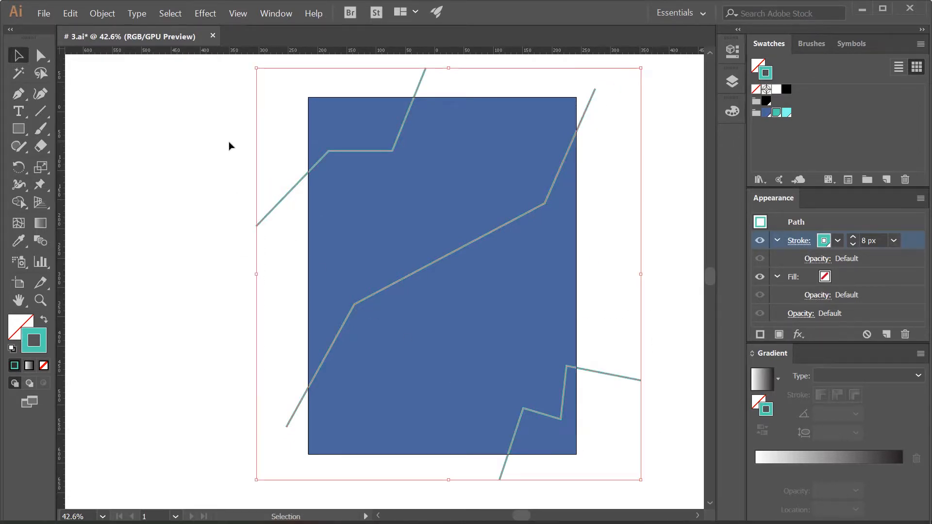
left_click(45, 244)
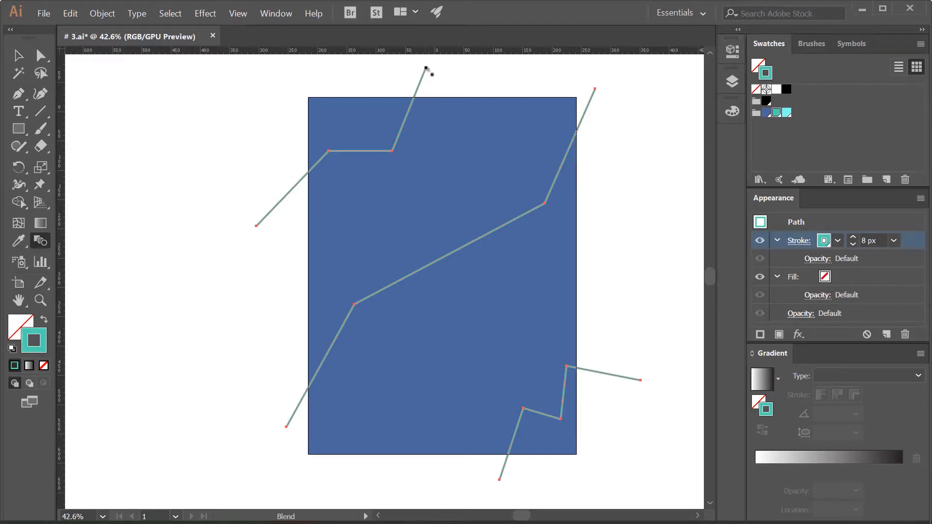
left_click(426, 68)
left_click(595, 90)
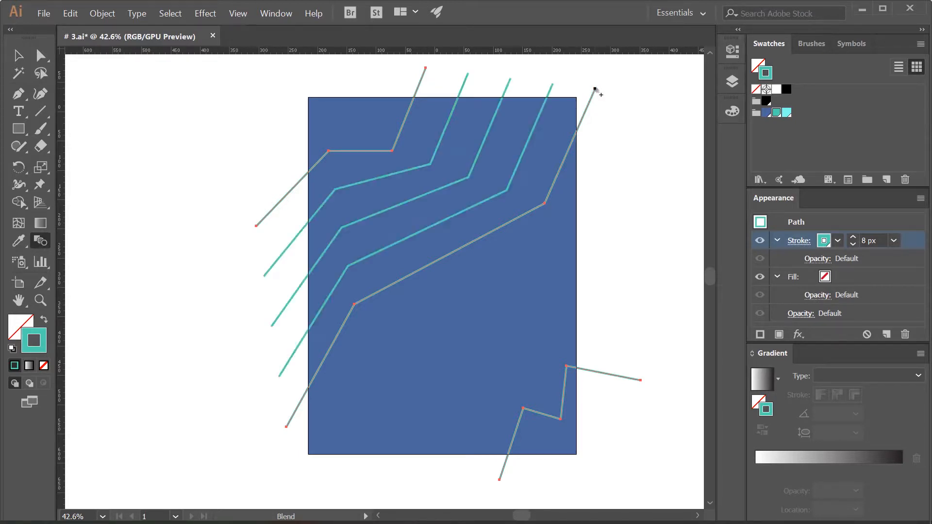
left_click(642, 381)
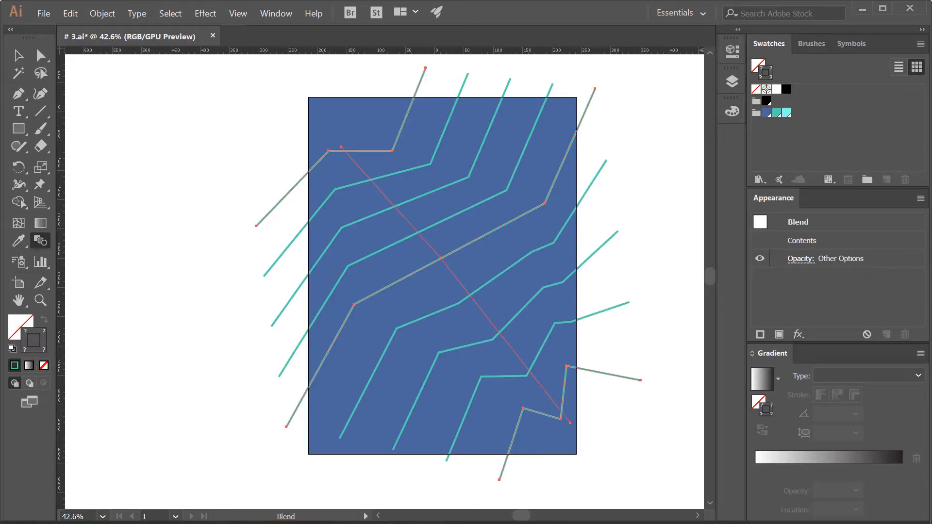
double_click(41, 241)
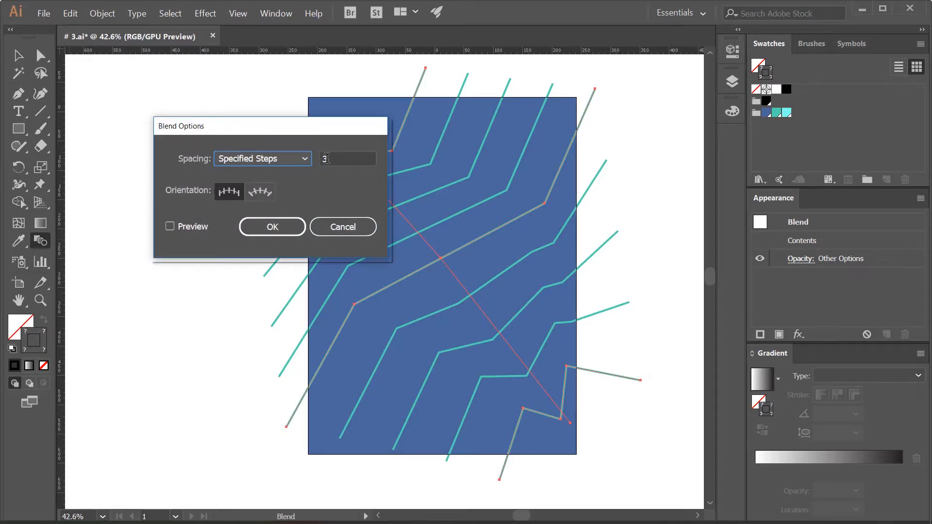
left_click(287, 226)
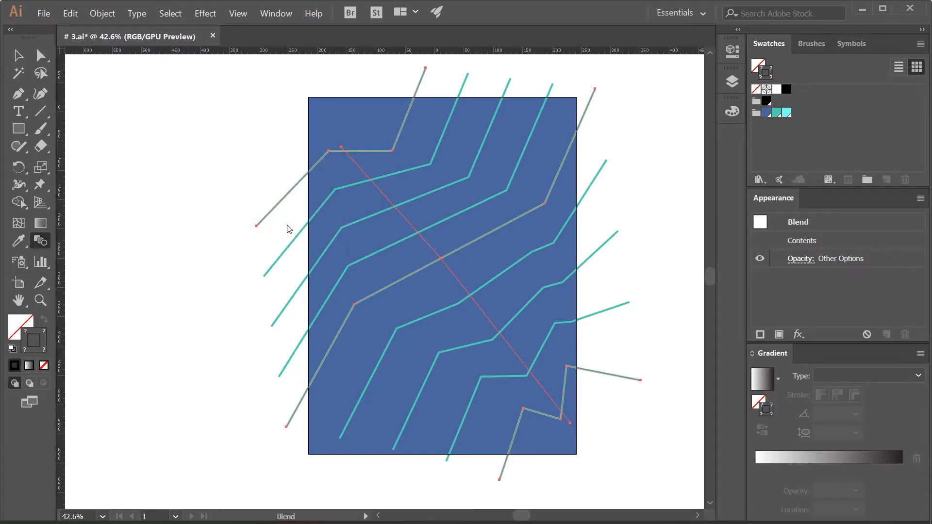
- Reshape the blend's upper-left and lower-right lines with the Direct Selection tool by slightly moving their anchor points
left_click(39, 56)
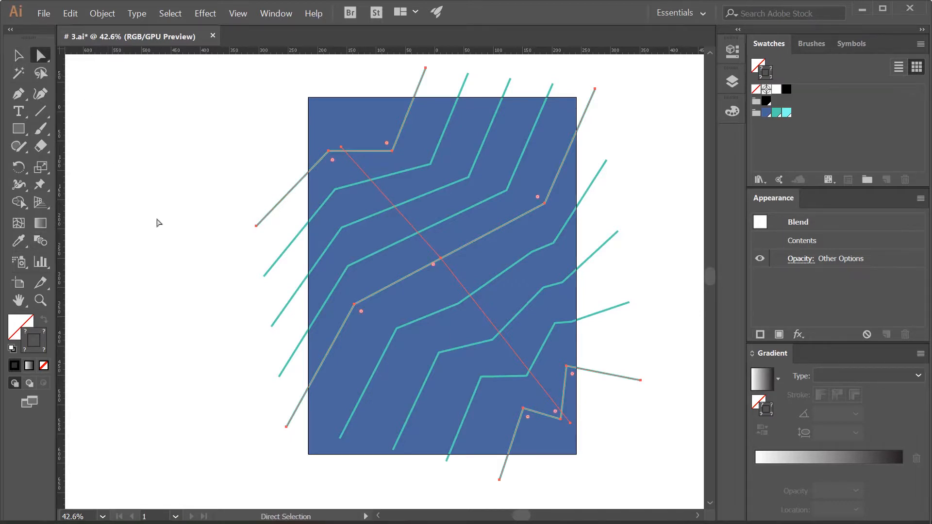
left_click(329, 151)
left_click_drag(329, 151, 324, 142)
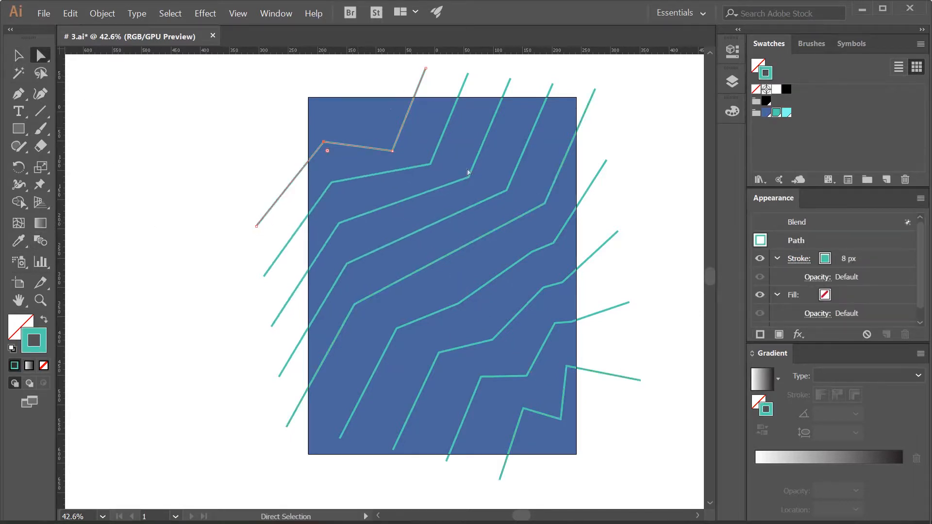
left_click_drag(393, 151, 394, 154)
left_click_drag(426, 69, 421, 65)
left_click_drag(524, 408, 561, 433)
left_click_drag(567, 366, 566, 364)
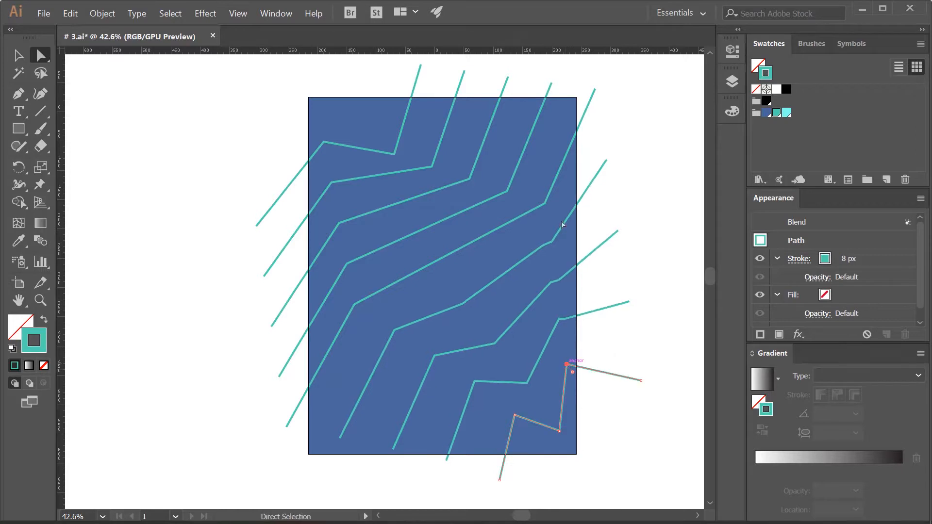
- Reshape the blend's middle and lower-right lines by moving their inner corner points to give the bands a clearer zigzag
left_click_drag(545, 204, 517, 263)
mouse_move(354, 305)
left_mouse_down()
mouse_move(353, 320)
mouse_move(344, 311)
left_mouse_up()
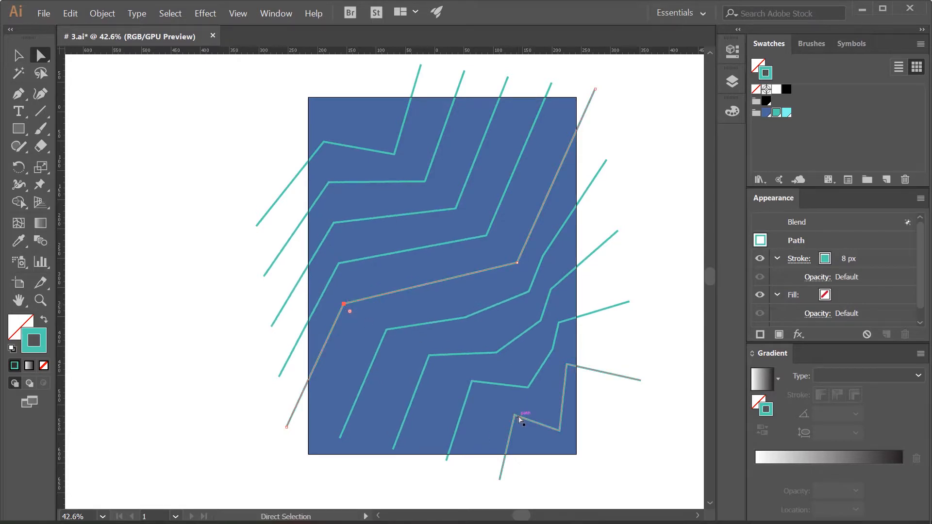
left_click_drag(516, 414, 500, 428)
left_click_drag(567, 365, 556, 386)
left_click_drag(534, 272, 481, 276)
left_click_drag(344, 304, 357, 271)
left_click_drag(480, 275, 469, 294)
left_click_drag(356, 271, 348, 288)
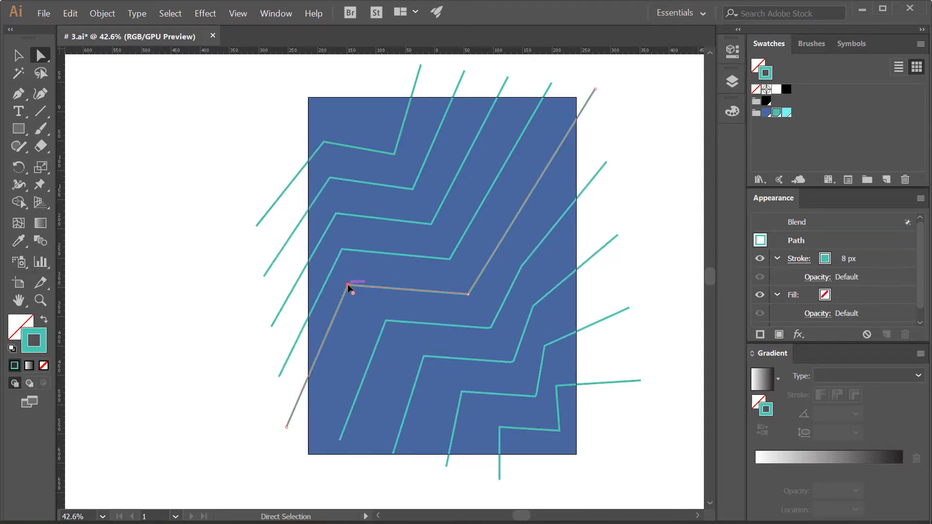
- Extend the end points of the blend's key lines farther outside the artboard so the line spacing fans out
left_click_drag(595, 89, 698, 77)
left_click_drag(420, 65, 430, 58)
scroll(391, 328, "down", 3)
left_click_drag(500, 431, 484, 493)
left_click_drag(287, 378, 252, 454)
left_click_drag(485, 492, 423, 499)
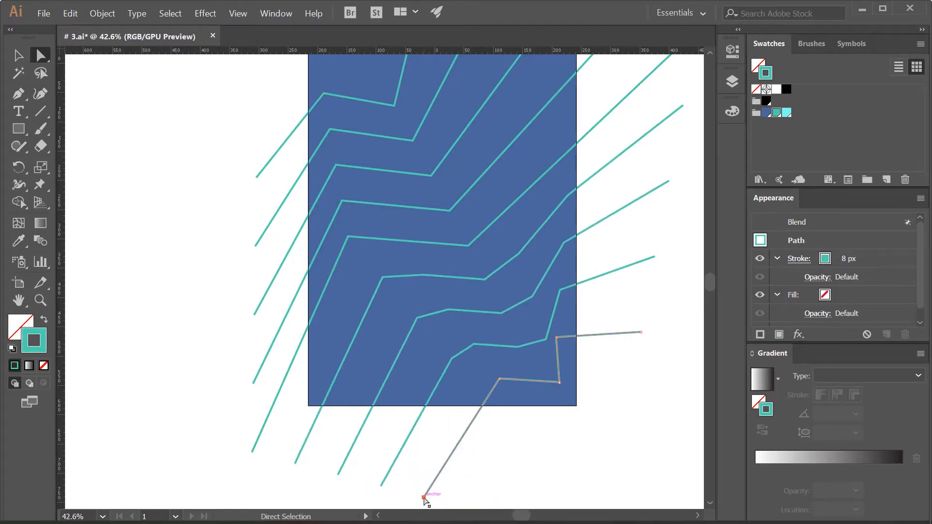
scroll(563, 413, "up", 2)
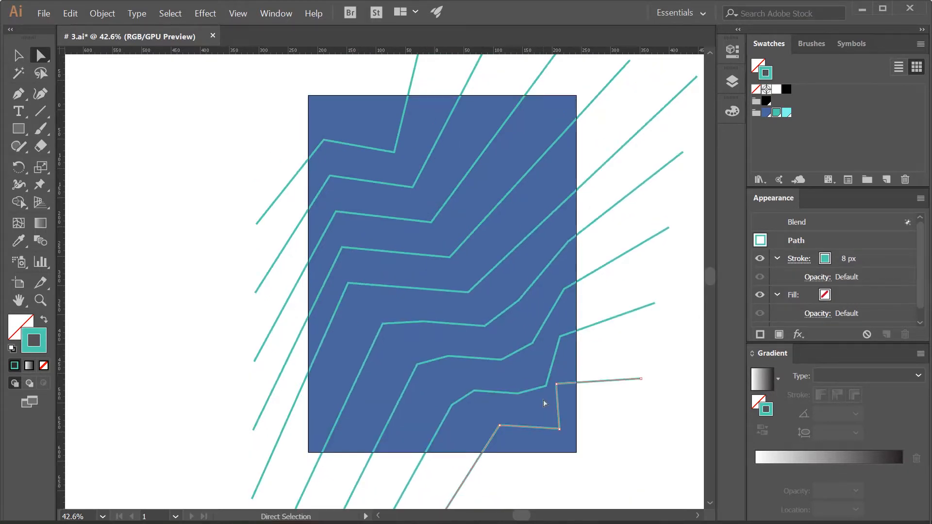
left_click(663, 411)
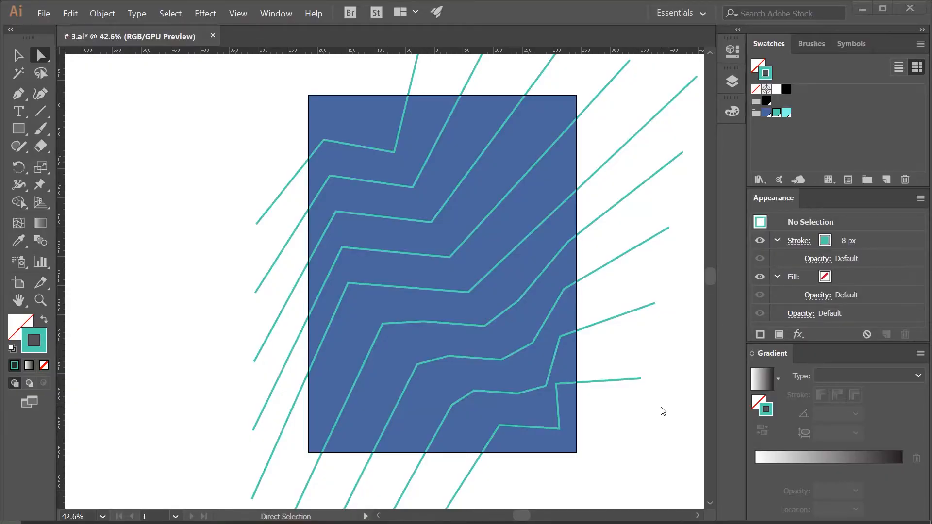
- Expand the blend into a group of separate lines and check individual lines in isolation mode
key("v")
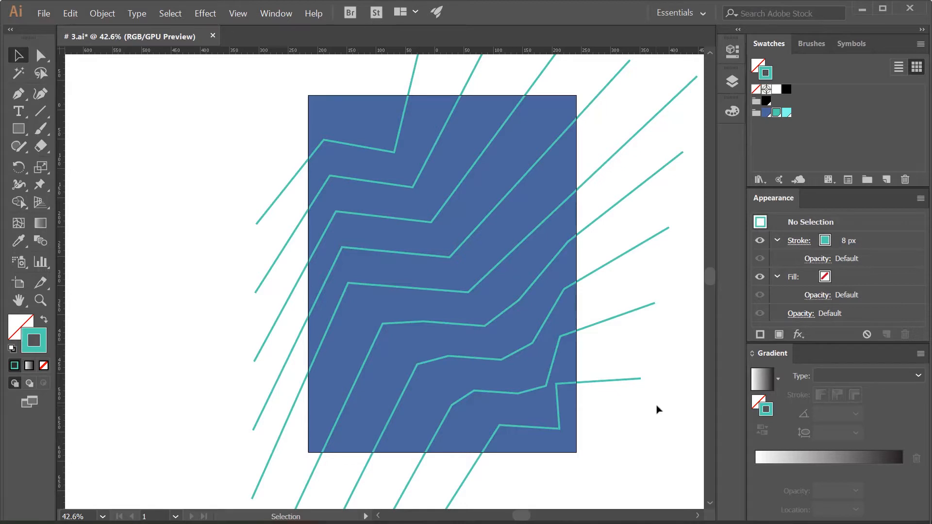
left_click(402, 87)
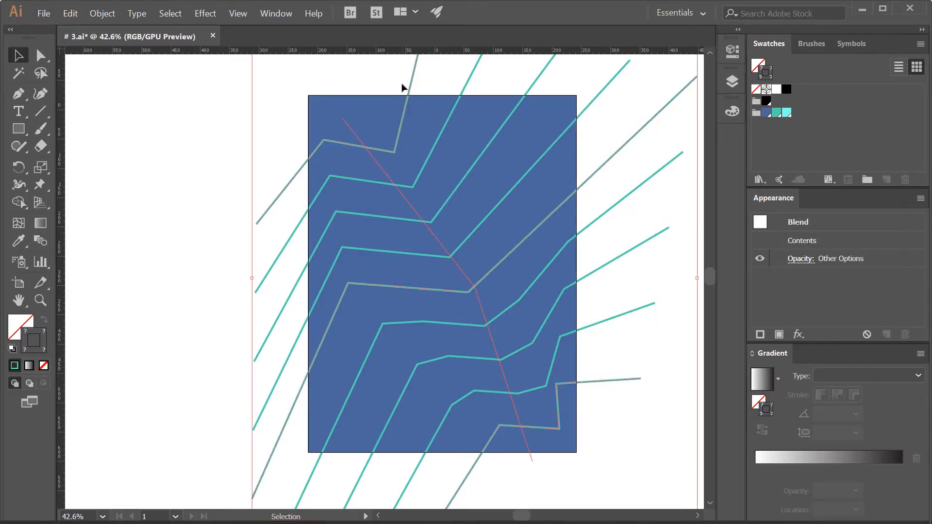
left_click(101, 14)
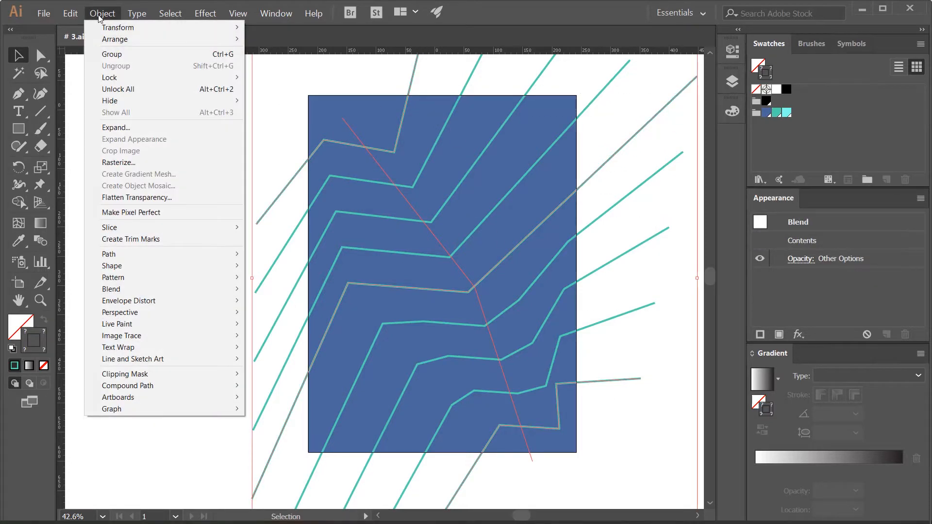
left_click(111, 127)
left_click(184, 176)
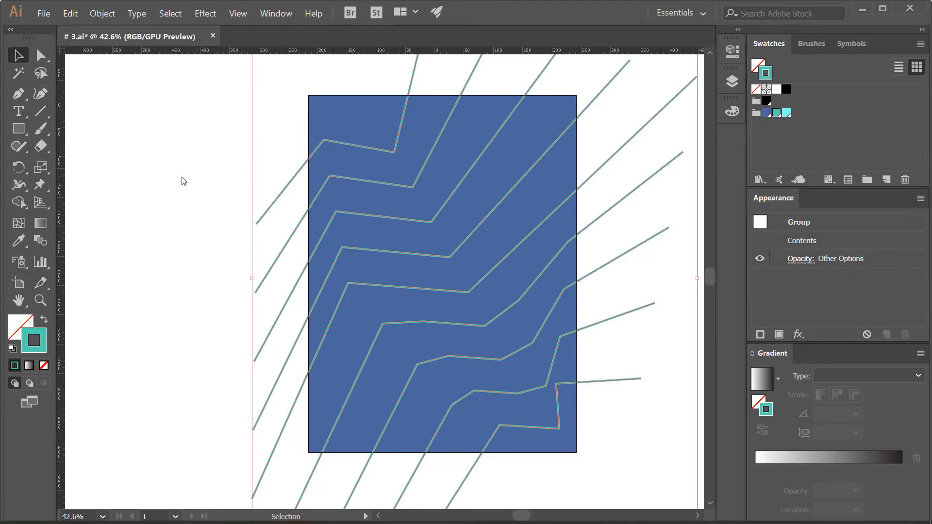
double_click(284, 253)
left_click(298, 281)
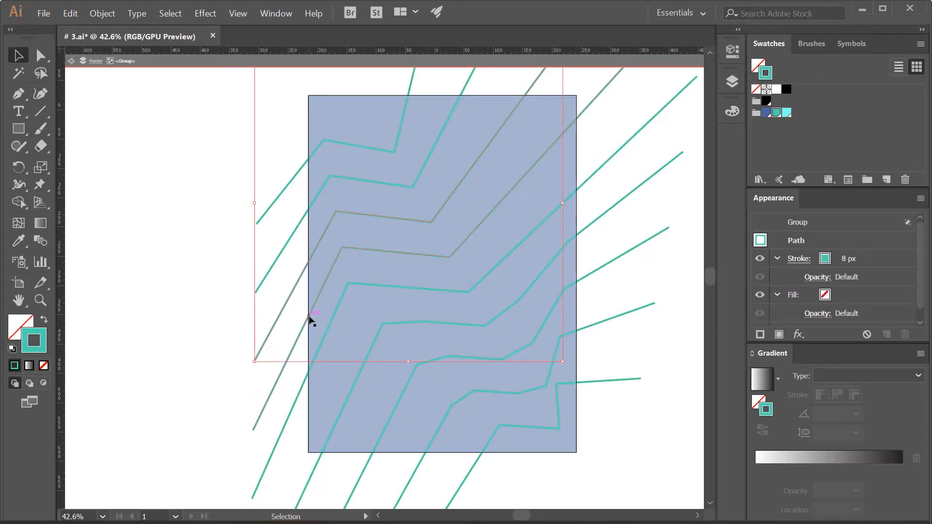
left_click(307, 377)
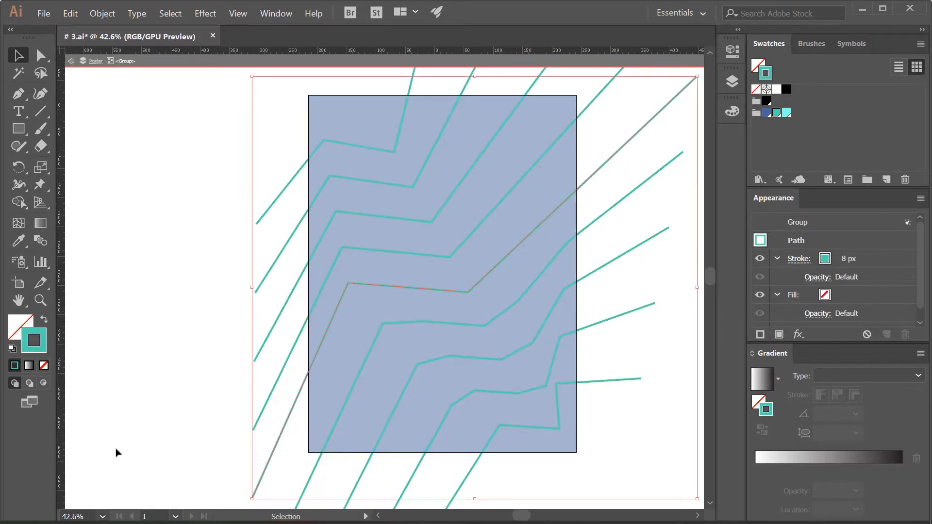
left_click(116, 454)
double_click(116, 453)
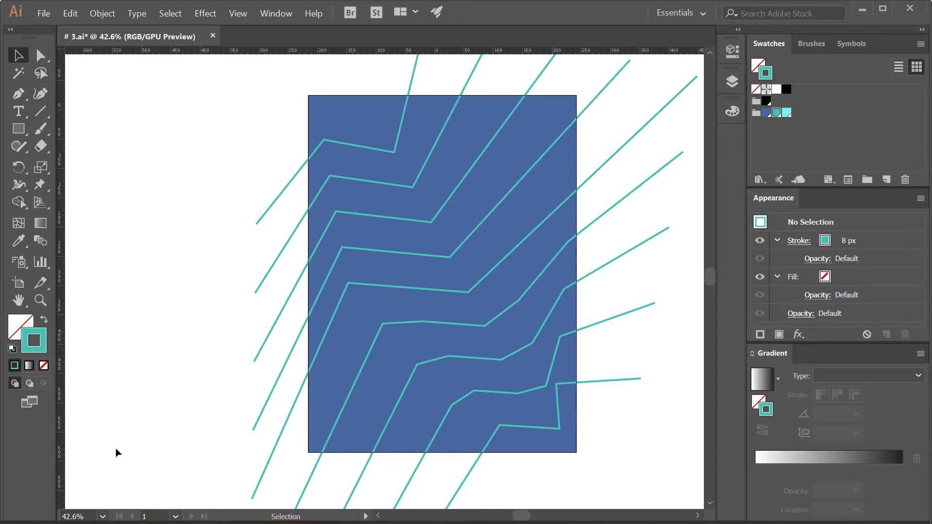
- Duplicate the expanded line group slightly downward and give the copy the blue swatch as its stroke colour
left_click(402, 126)
left_click_drag(401, 121, 401, 157)
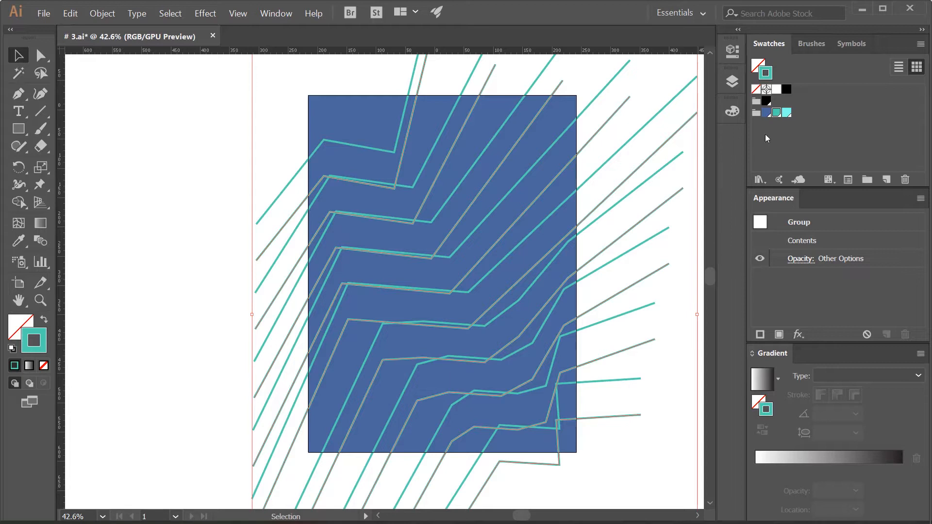
left_click(765, 113)
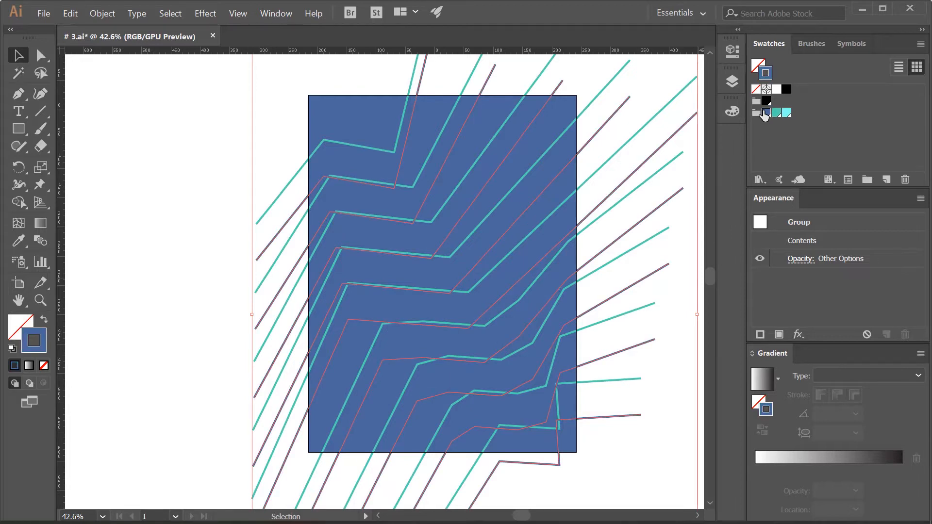
- Select both line groups and blend the teal one into the blue copy with the Blend tool
left_click(625, 383)
scroll(597, 369, "up", 4)
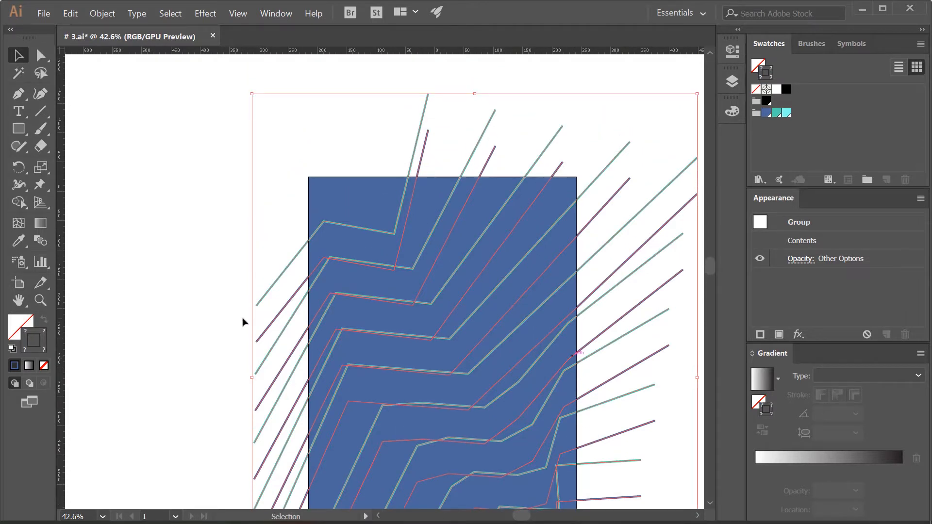
left_click(40, 240)
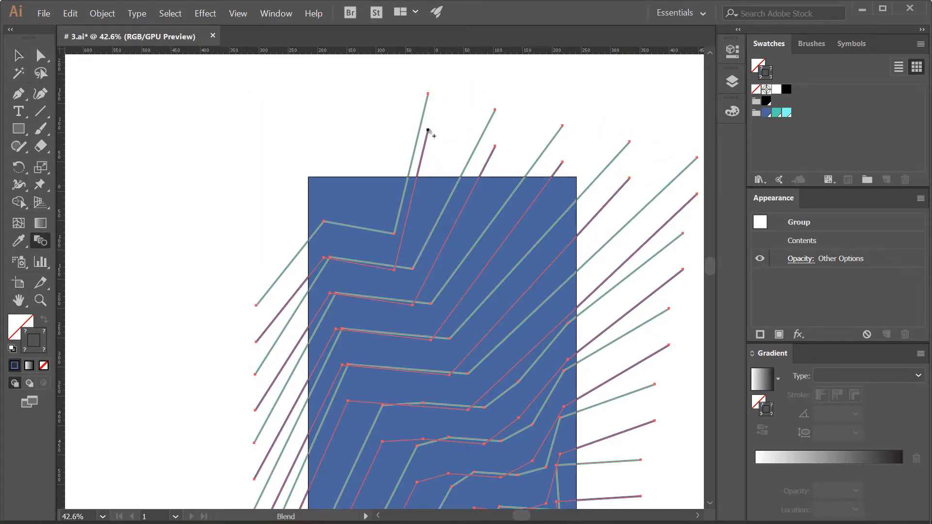
left_click(427, 130)
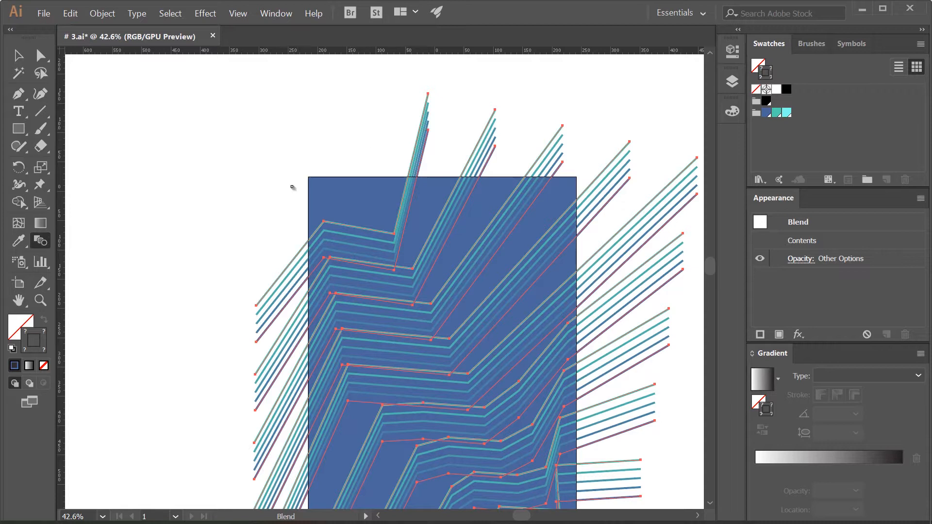
- Raise the blend's number of specified steps until the teal-to-blue bands form a smooth gradient
double_click(44, 241)
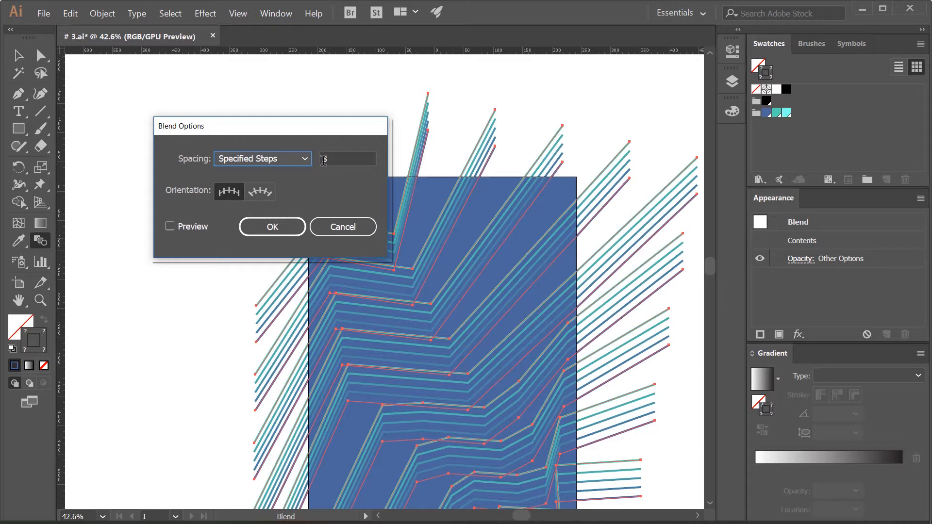
key("Tab")
double_click(351, 161)
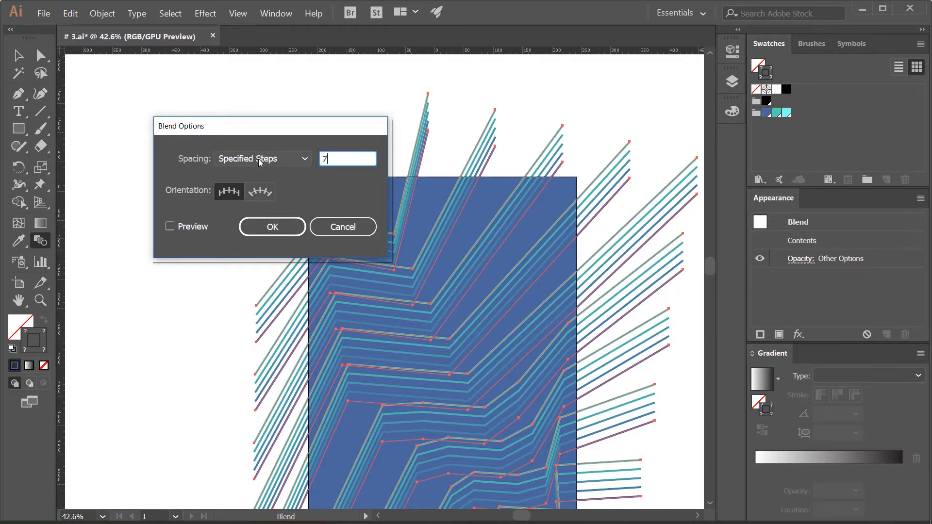
key("Return")
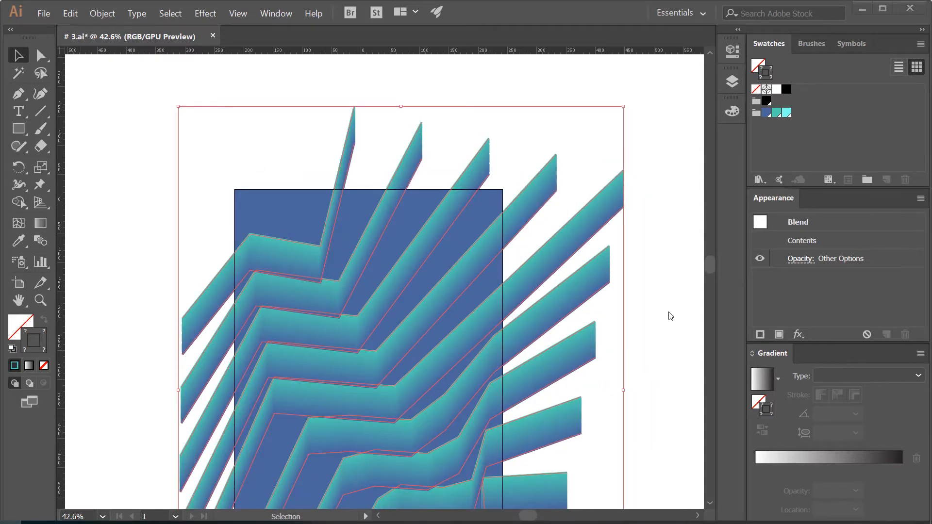
scroll(670, 316, "down", 5)
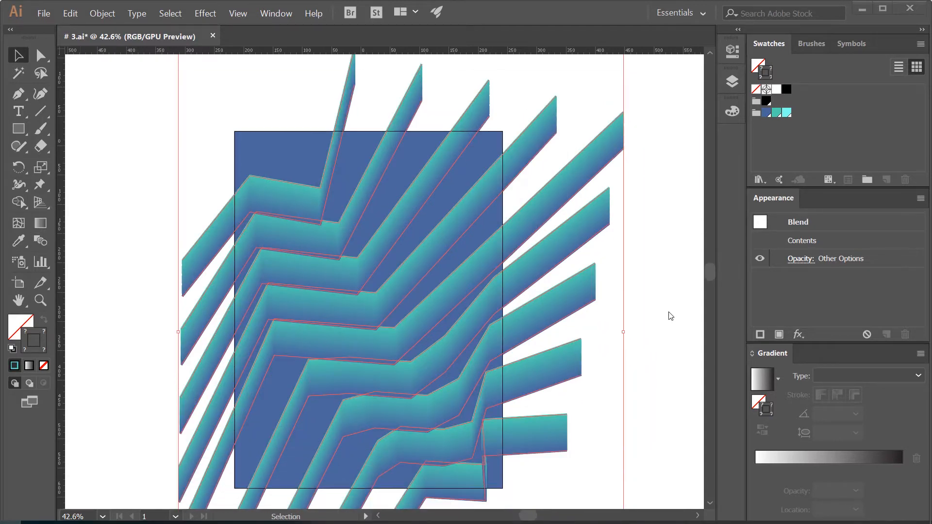
left_click_drag(660, 298, 664, 243)
left_click(656, 388)
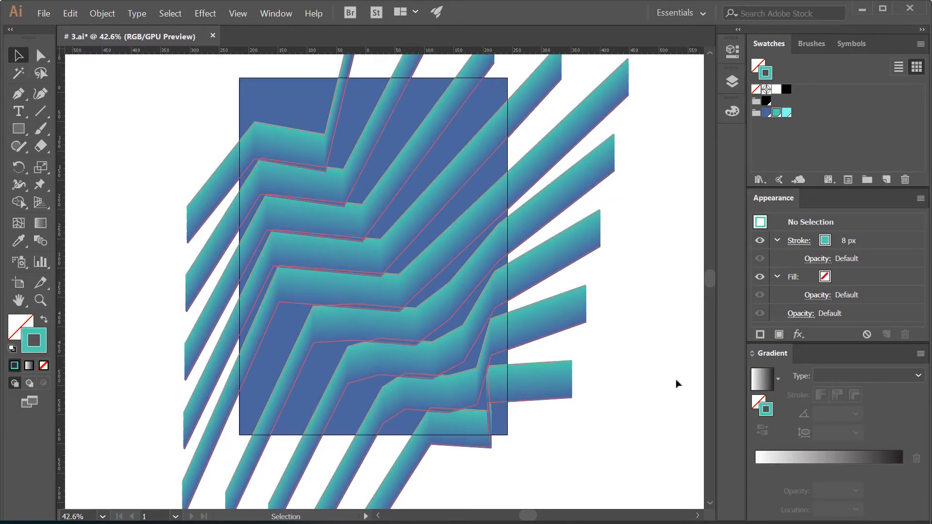
- Isolate the blend, bring its teal line group to the front, and exit isolation mode
left_click(555, 298)
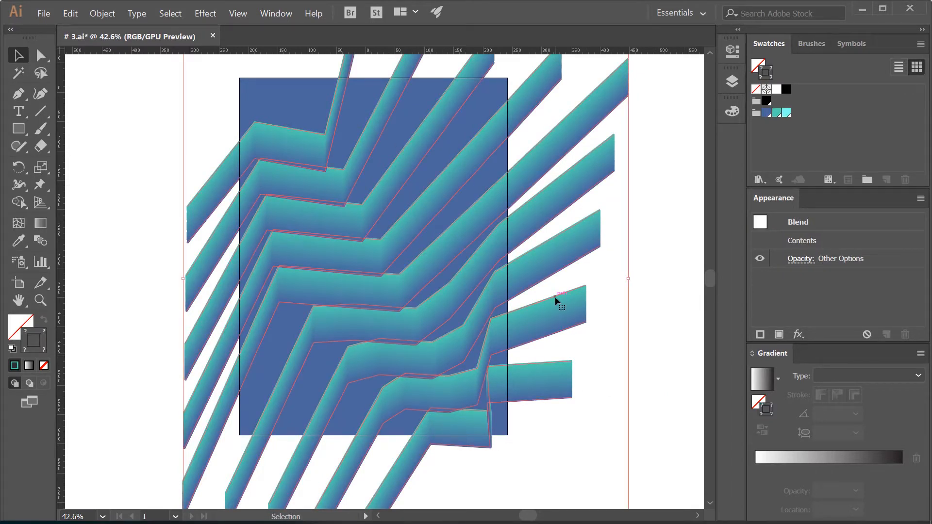
double_click(555, 297)
right_click(555, 297)
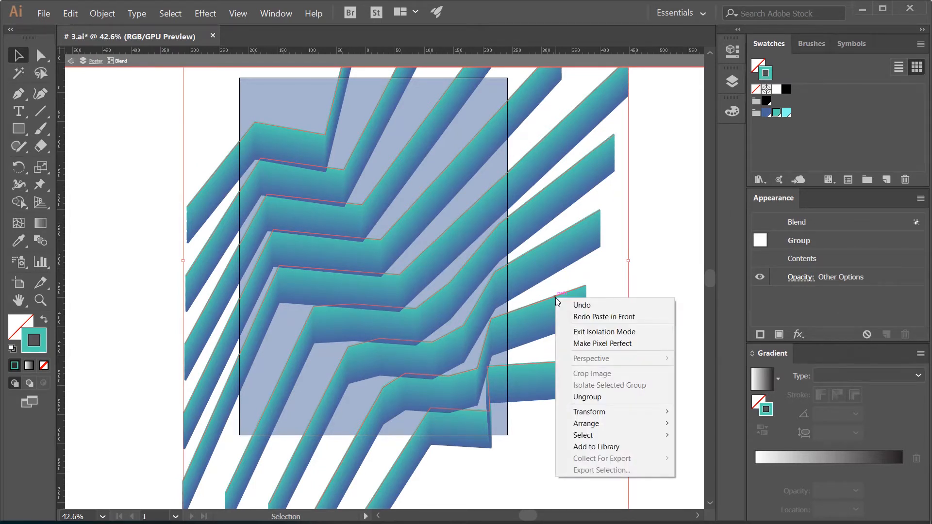
mouse_move(605, 424)
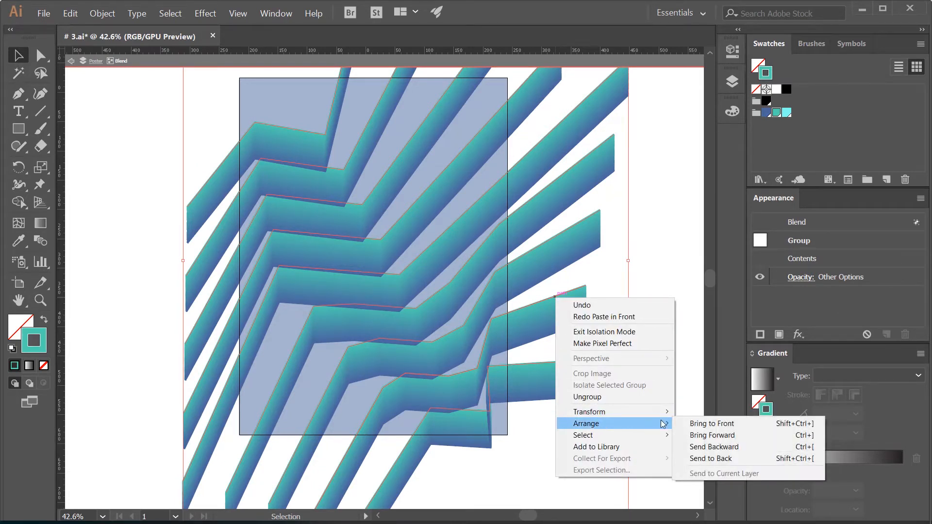
left_click(709, 425)
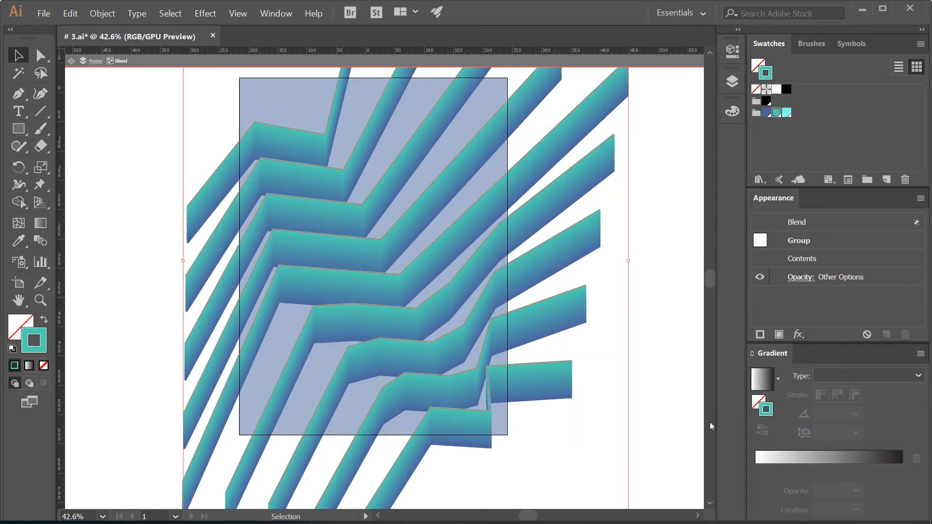
double_click(663, 304)
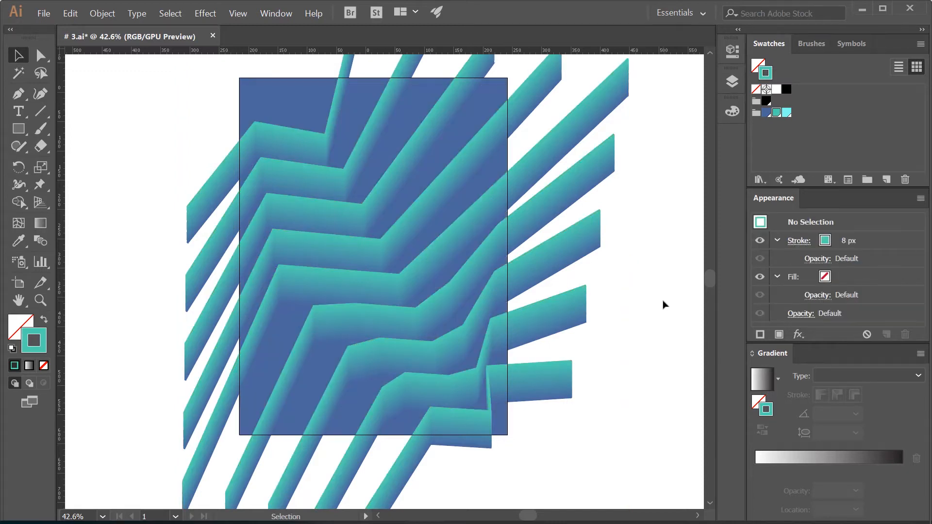
- Place a copy of the teal line group in front of the blend and add a 13 px light cyan stroke to it
key("ctrl+a")
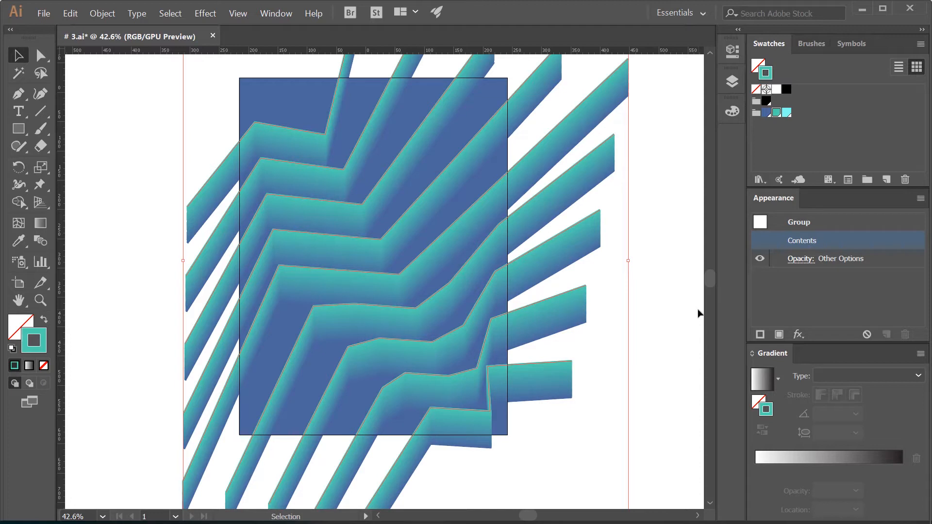
left_click(760, 335)
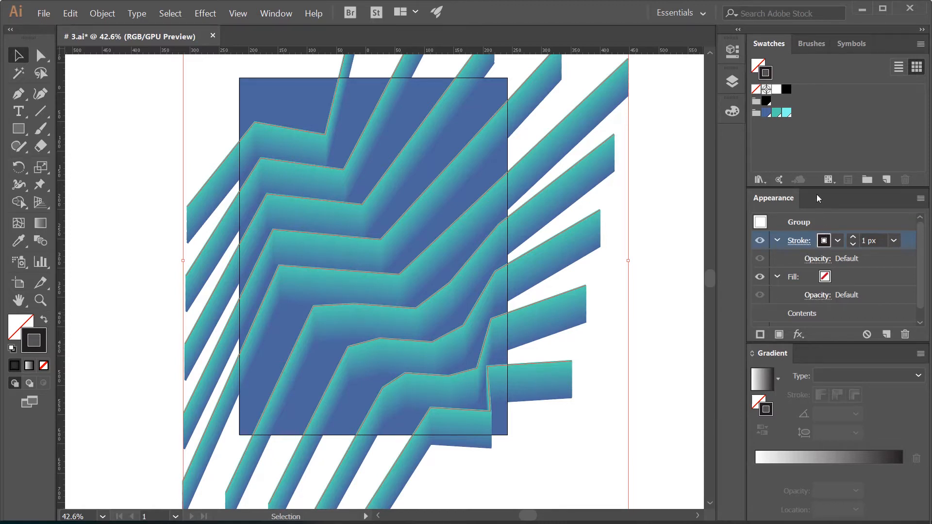
left_click(787, 114)
left_click(854, 237)
left_click(853, 237)
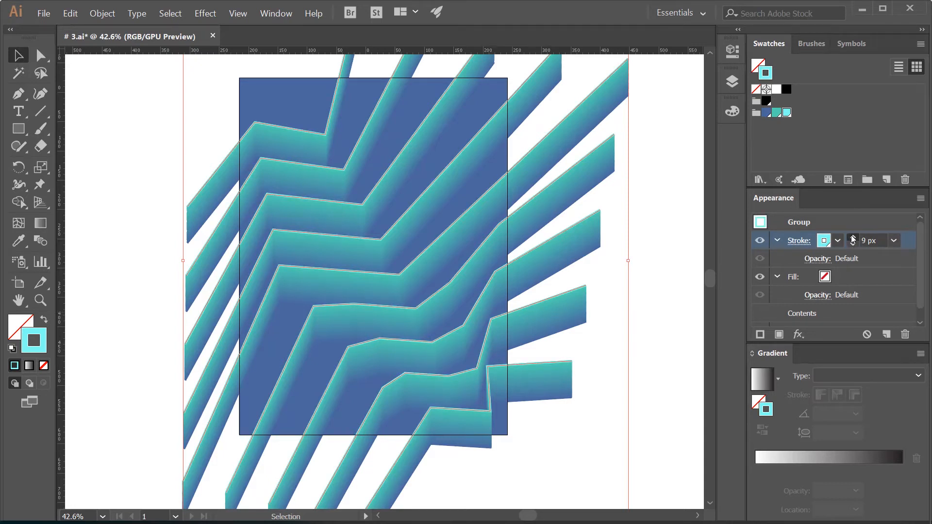
left_click(853, 236, "shift")
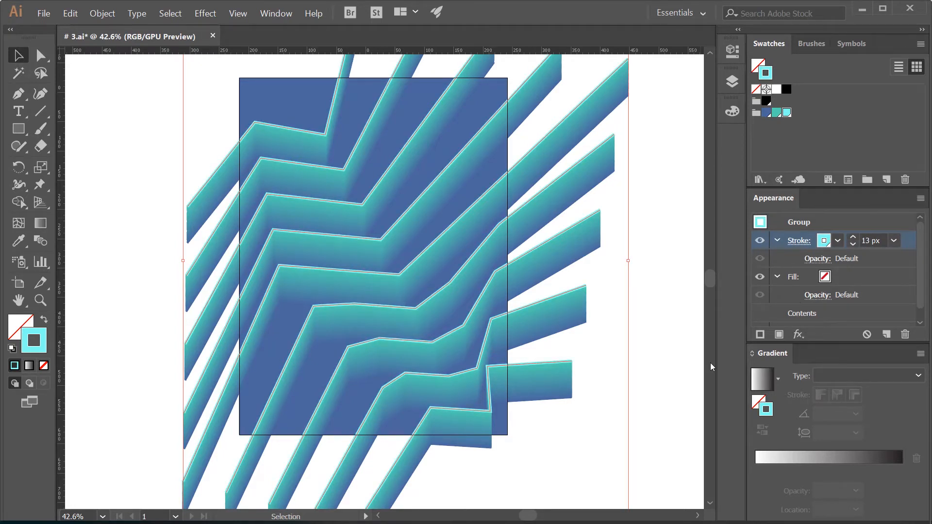
- Deselect the artwork and save the document
left_click(675, 392)
scroll(675, 392, "up", 1)
key("ctrl+s")
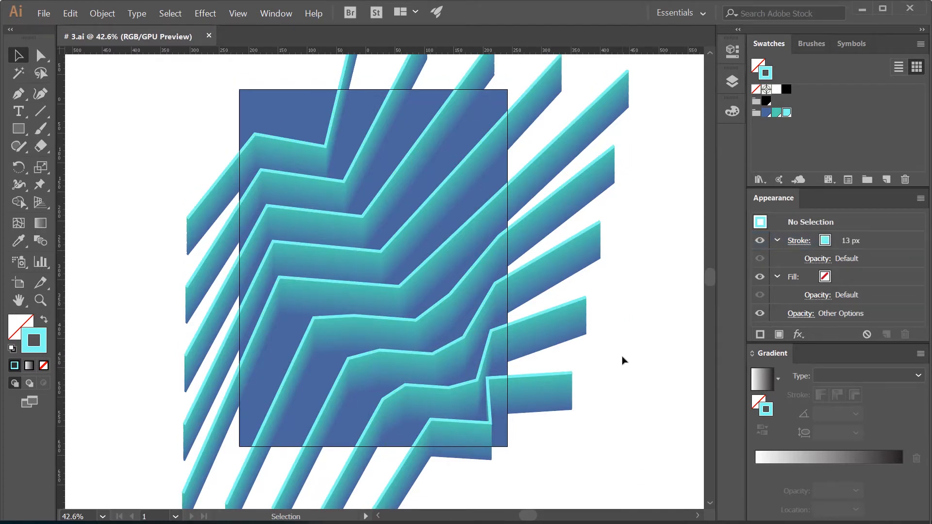
- Draw a rectangle matching the artboard over the artwork and use it as a clipping mask for all the artwork
key("m")
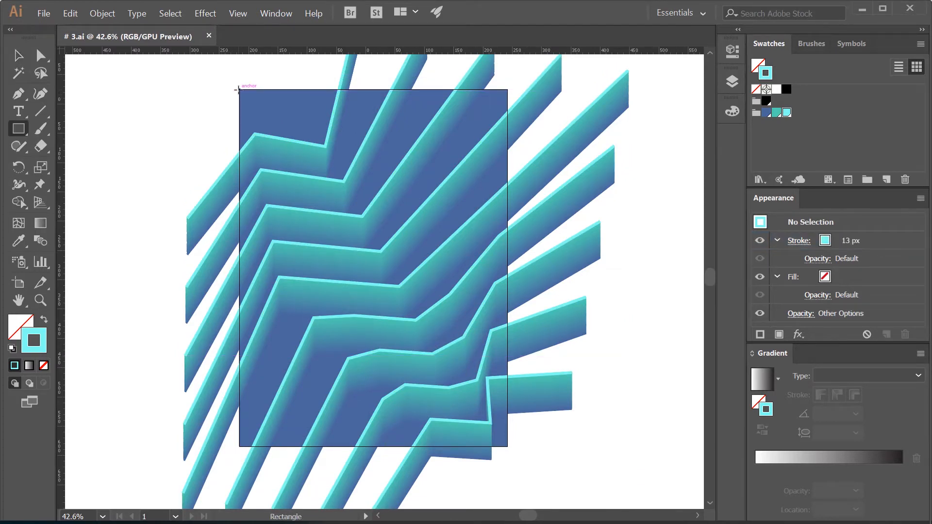
left_click_drag(238, 89, 507, 447)
key("v")
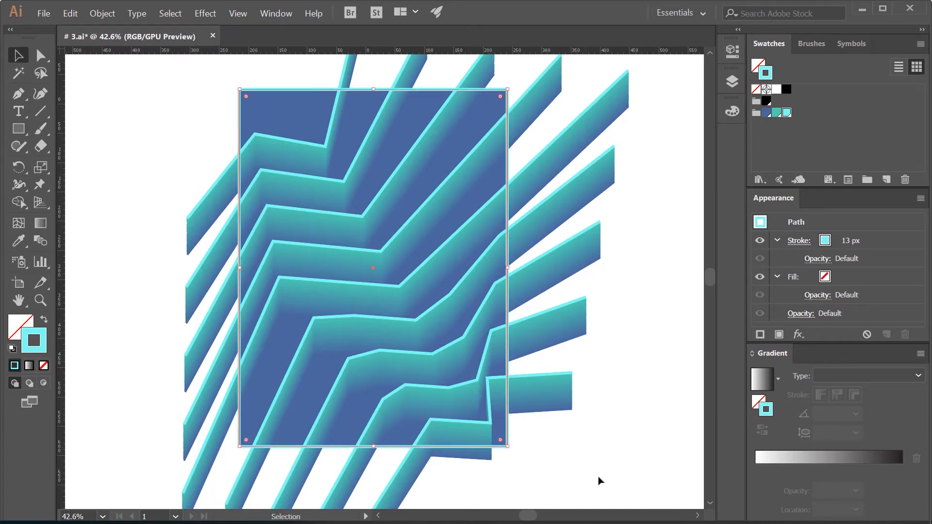
left_click_drag(618, 468, 182, 74)
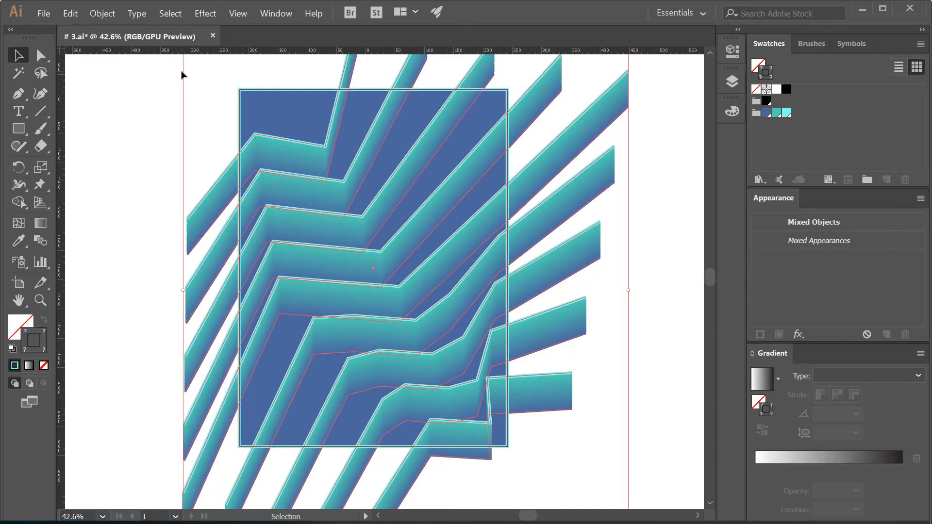
right_click(311, 156)
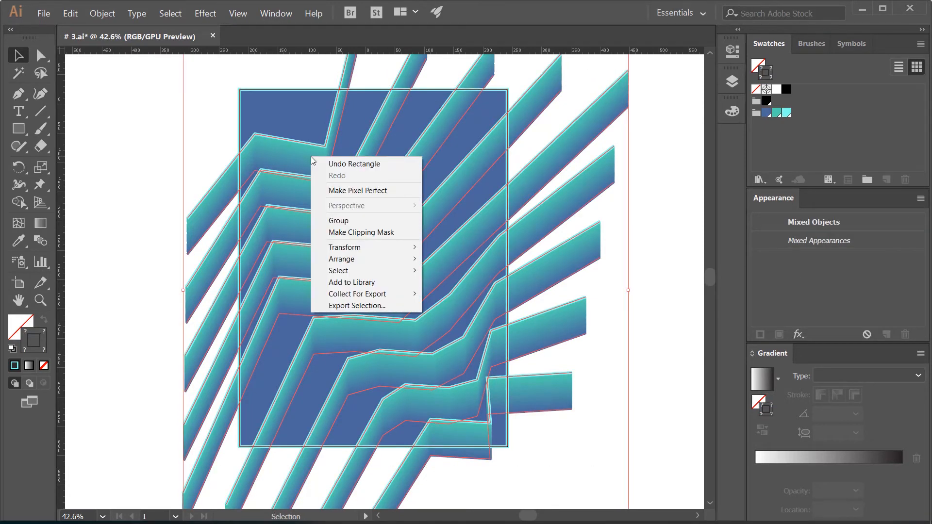
left_click(342, 234)
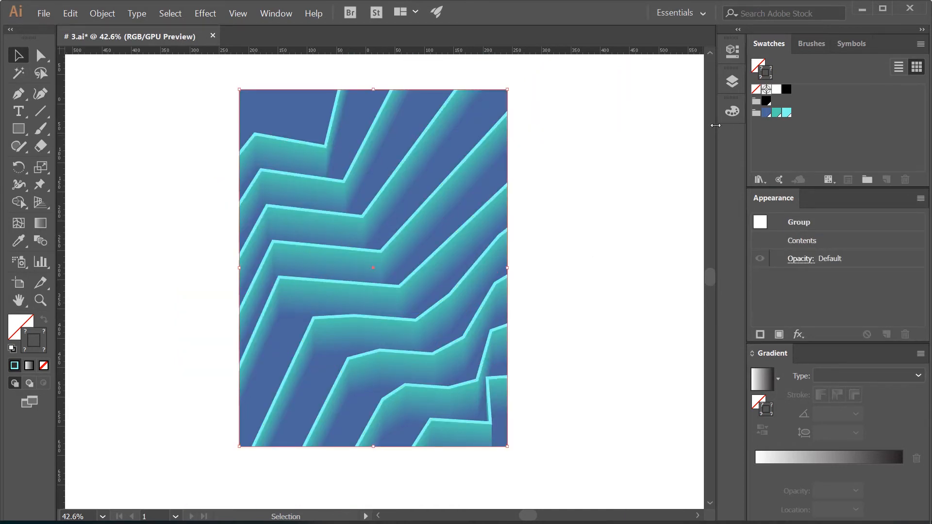
- Target the whole Poster layer and start adding a Grain texture effect to it
left_click(732, 81)
left_click(693, 112)
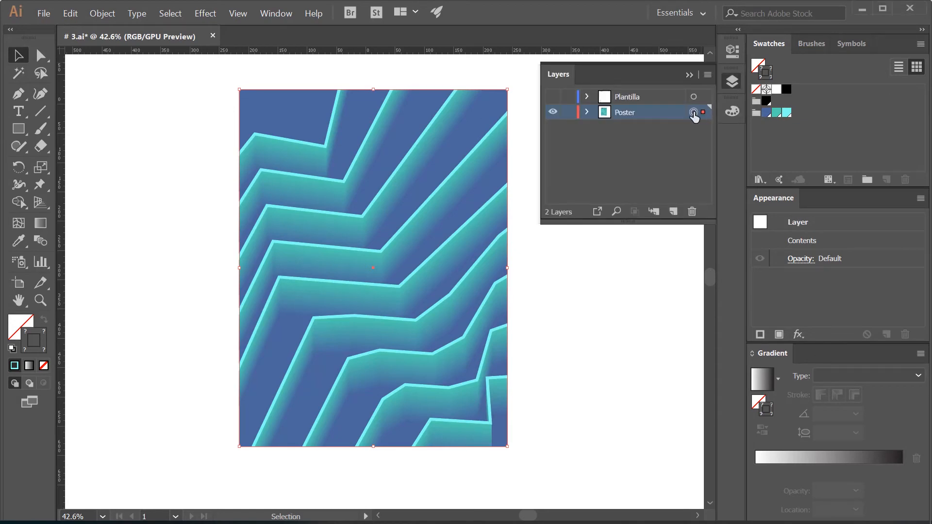
left_click(798, 334)
mouse_move(816, 307)
left_click(759, 320)
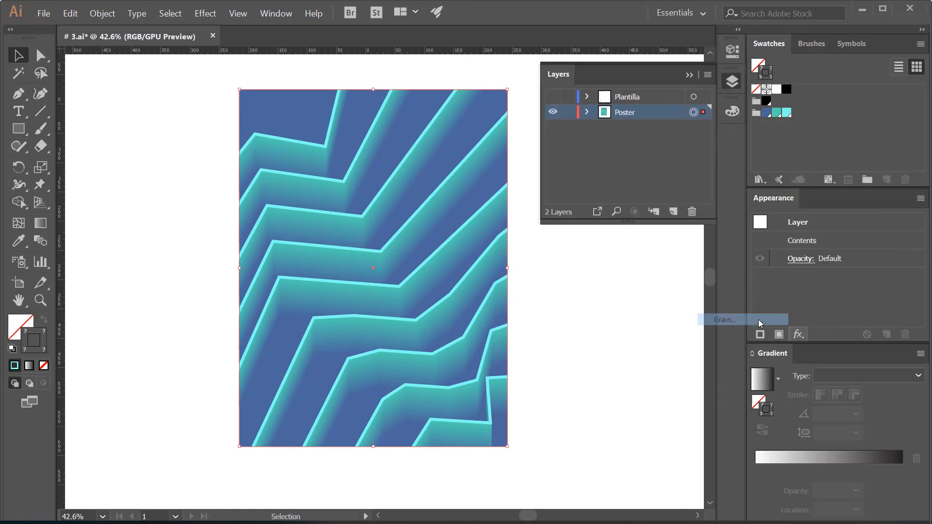
- Set the Grain effect's intensity to 18 and contrast to 39, and apply it to the layer
scroll(541, 200, "down", 10)
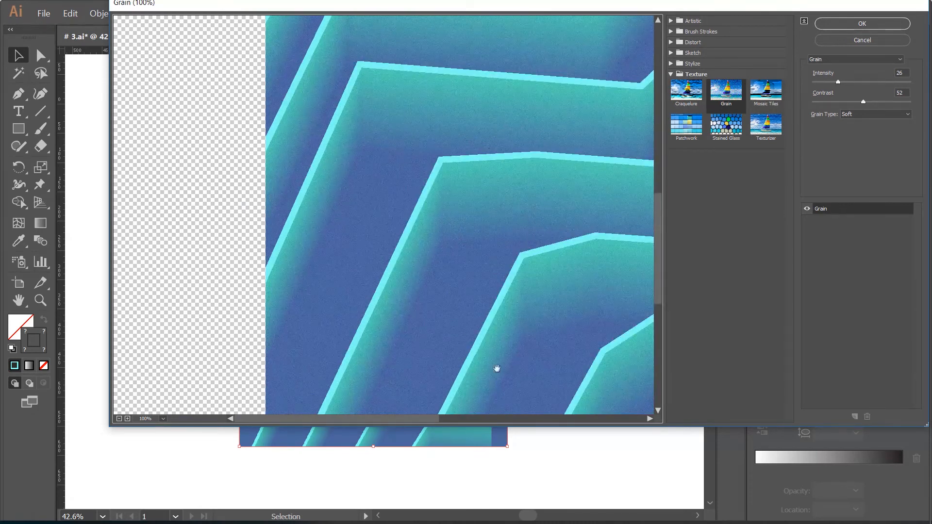
left_click_drag(416, 419, 553, 426)
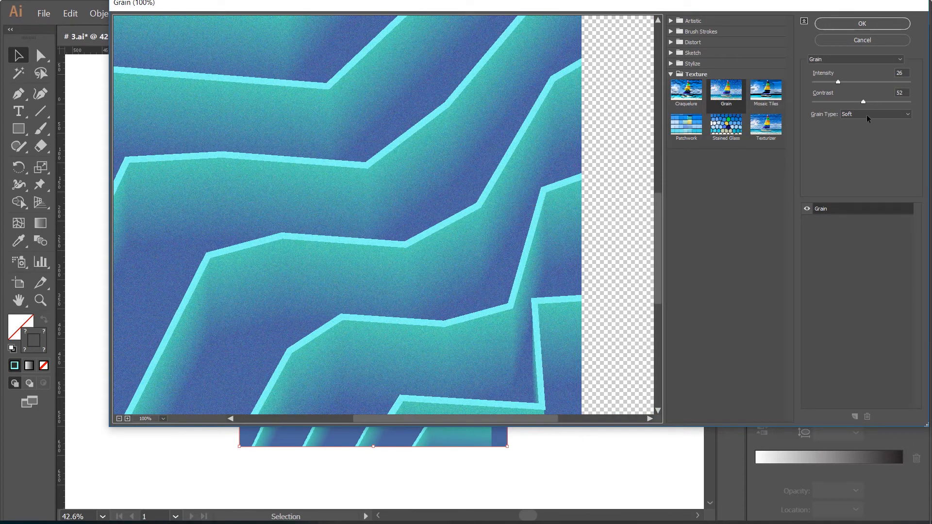
left_click_drag(864, 103, 828, 88)
left_click(837, 82)
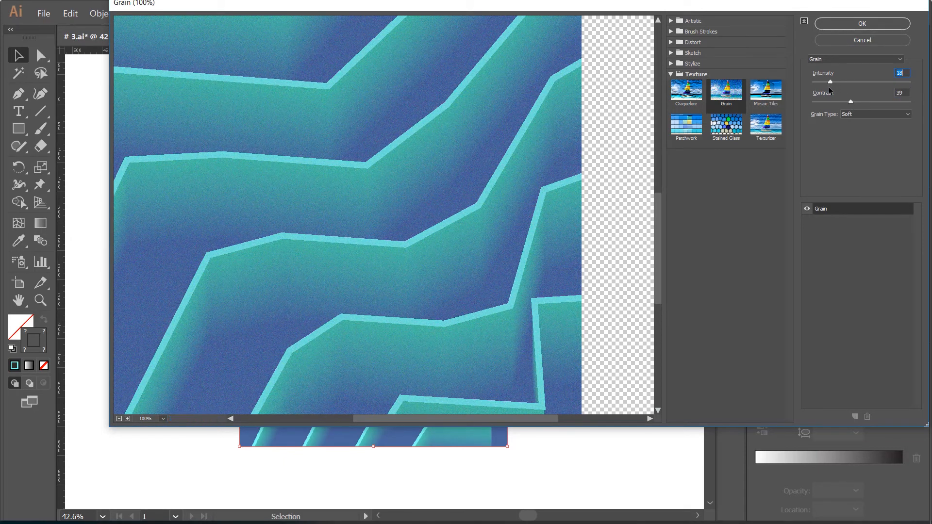
left_click(862, 23)
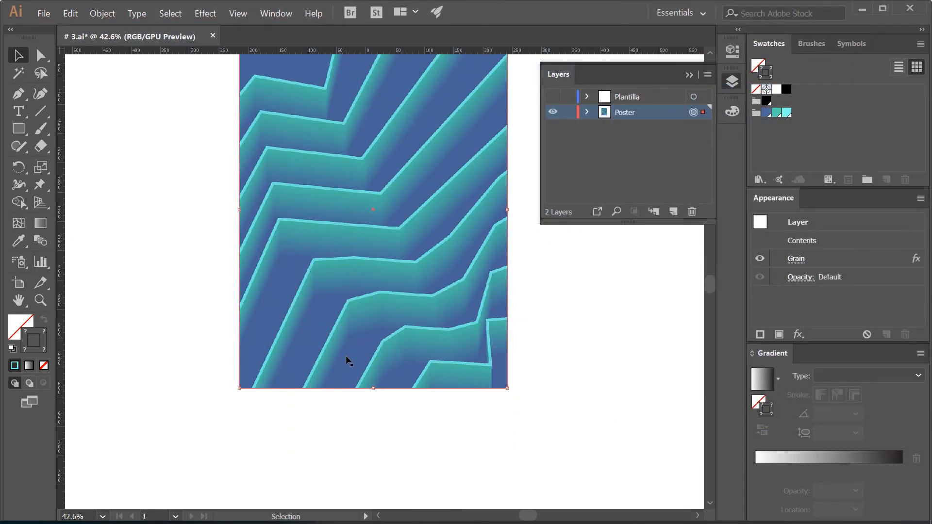
- Show the Plantilla layer, replace its TÍTULO placeholder with WALLS, and change the #N label to #3
key("z")
left_click_drag(345, 358, 449, 368)
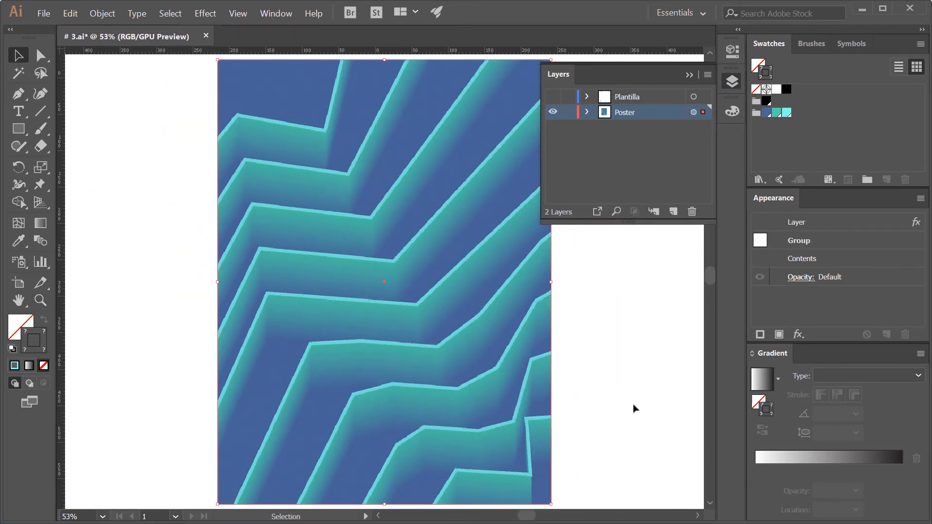
left_click(553, 96)
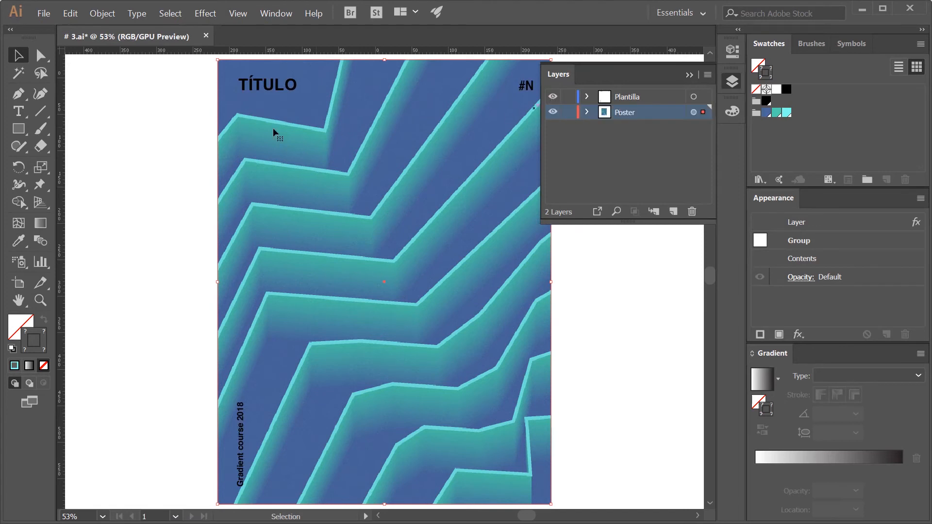
left_click(18, 111)
double_click(252, 87)
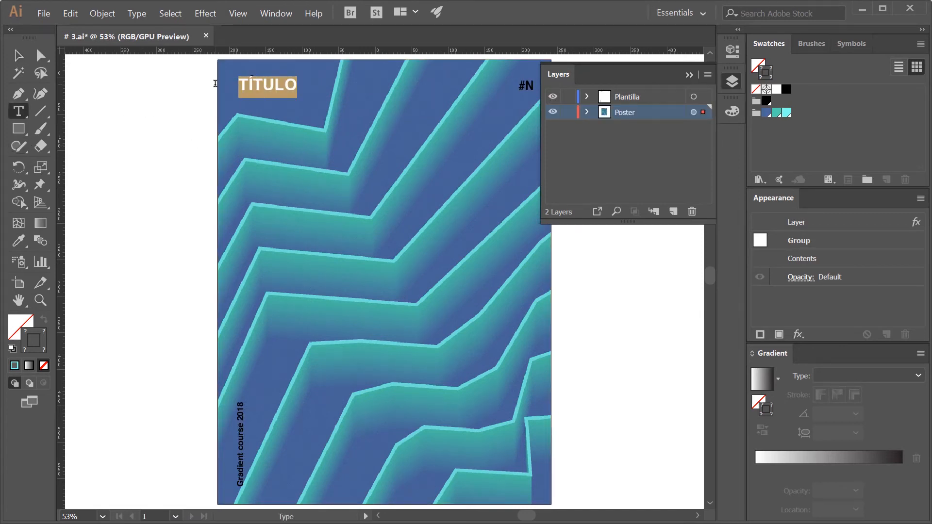
type("W")
key("BackSpace")
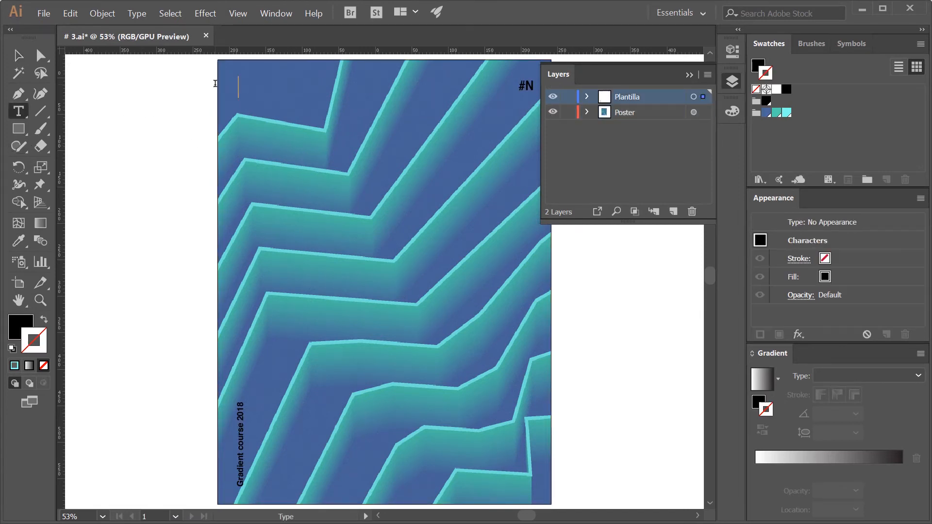
type("WALLS")
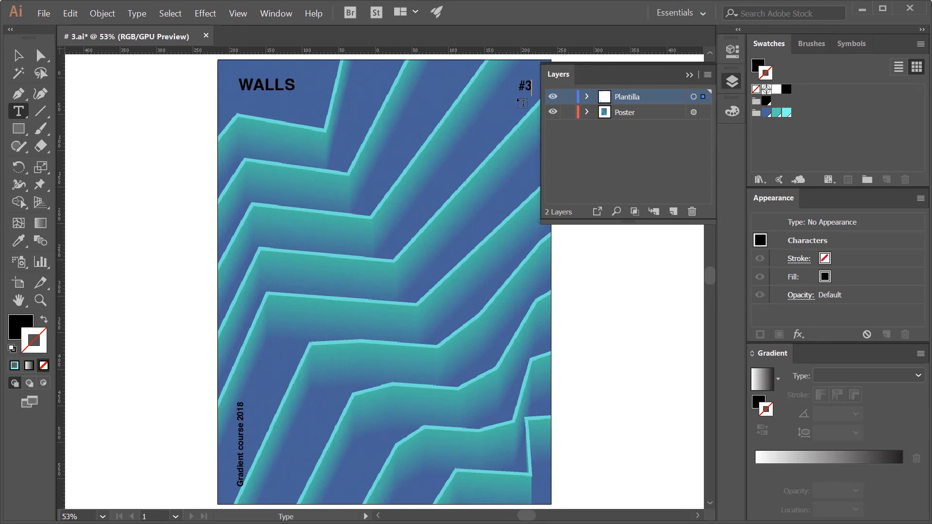
left_click(689, 75)
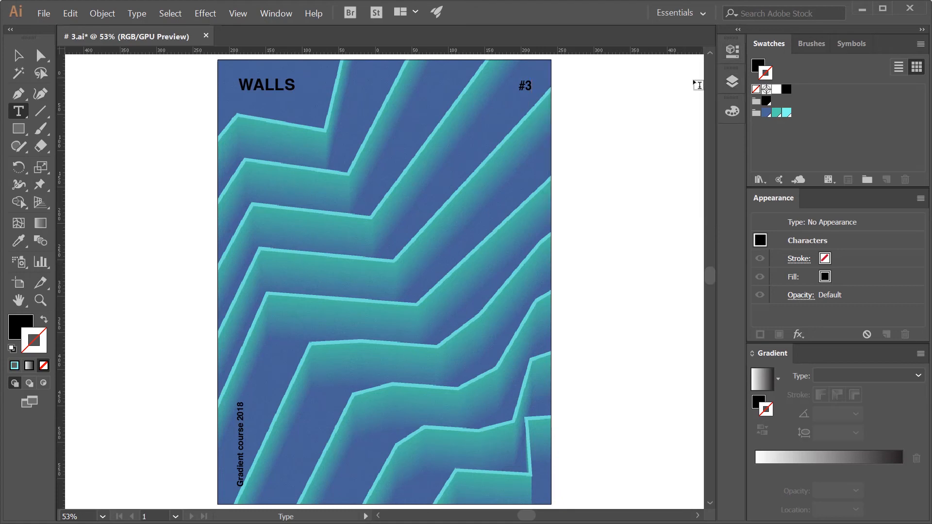
- Fill all text on the Plantilla layer with the light cyan swatch (R=125 G=255 B=244) and deselect it
left_click(732, 81)
left_click(693, 97)
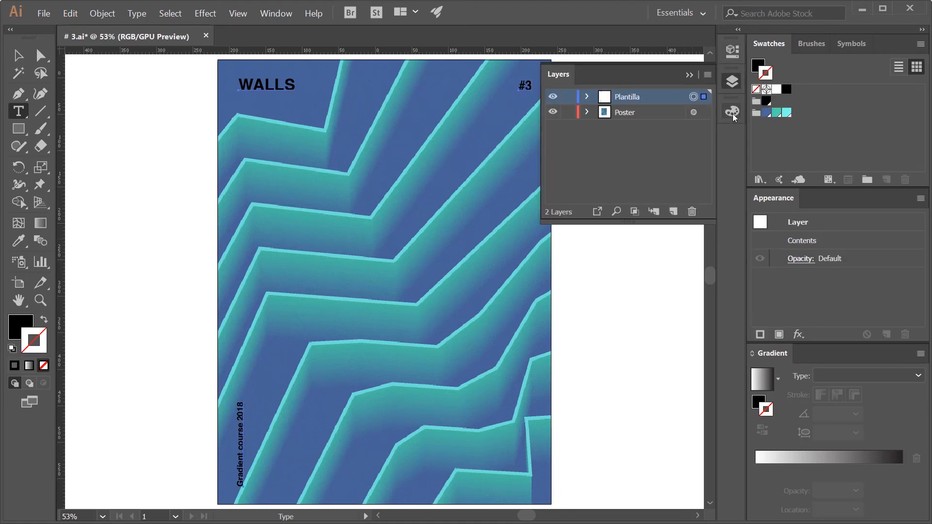
left_click(14, 325)
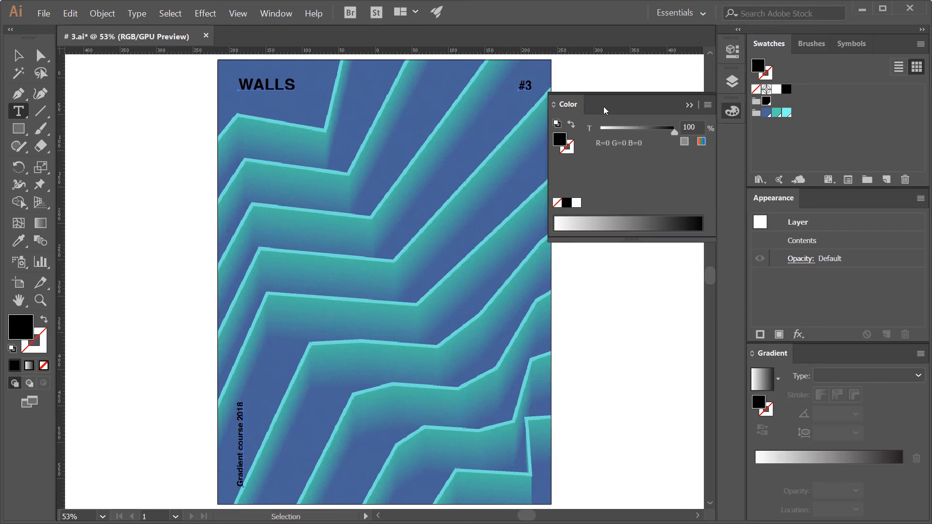
left_click(732, 81)
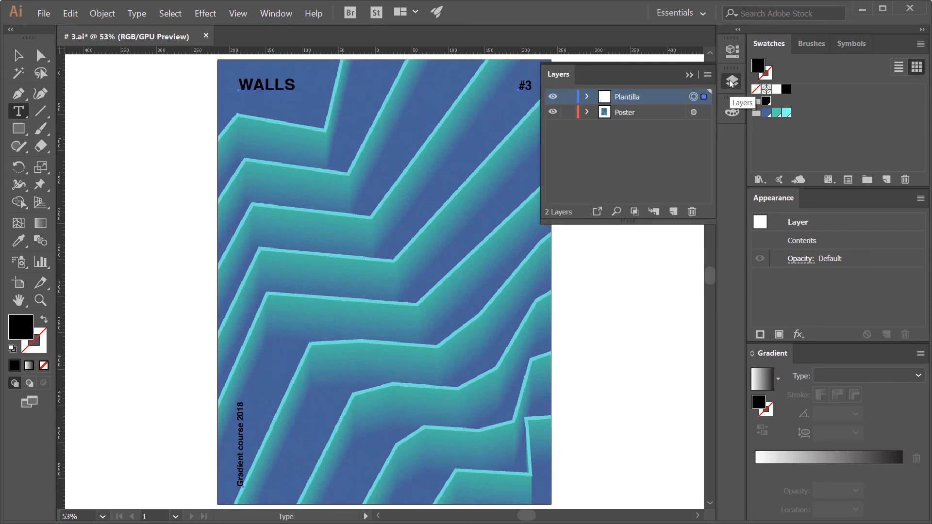
left_click(787, 112)
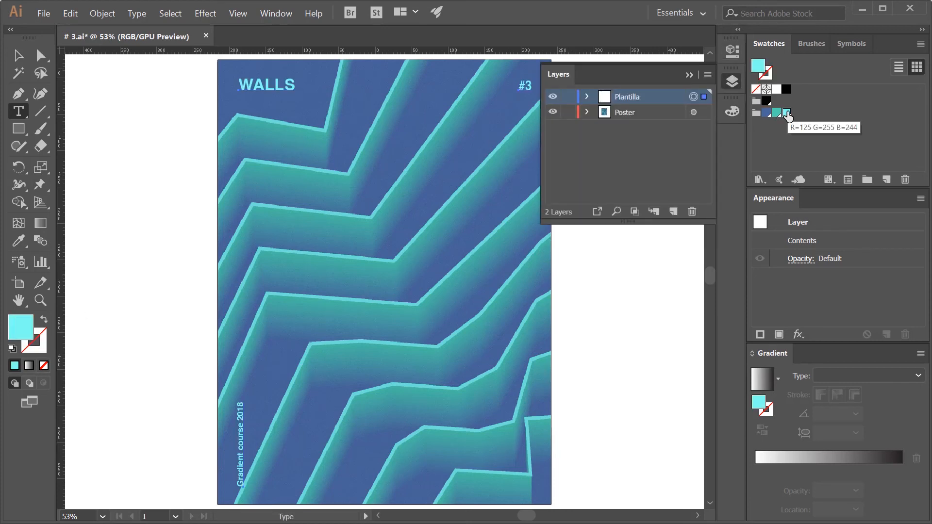
key("v")
left_click(612, 330)
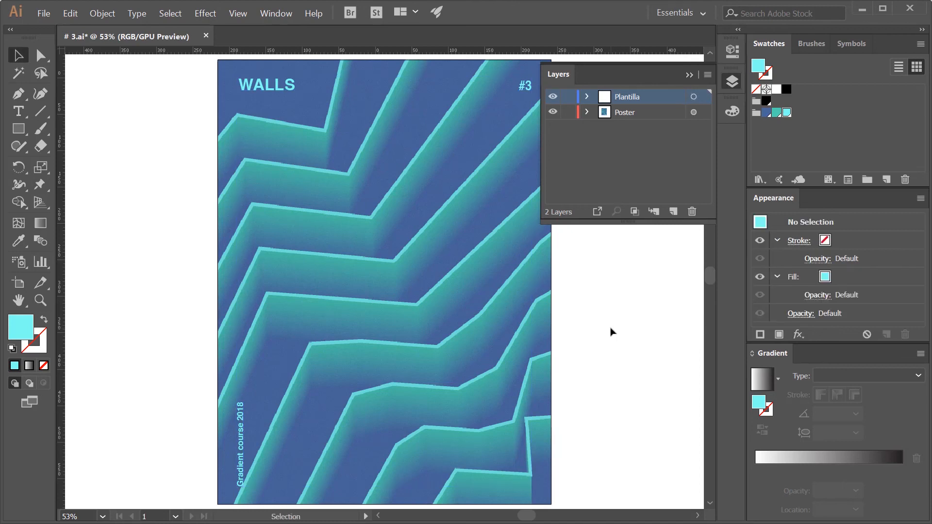
left_click(690, 75)
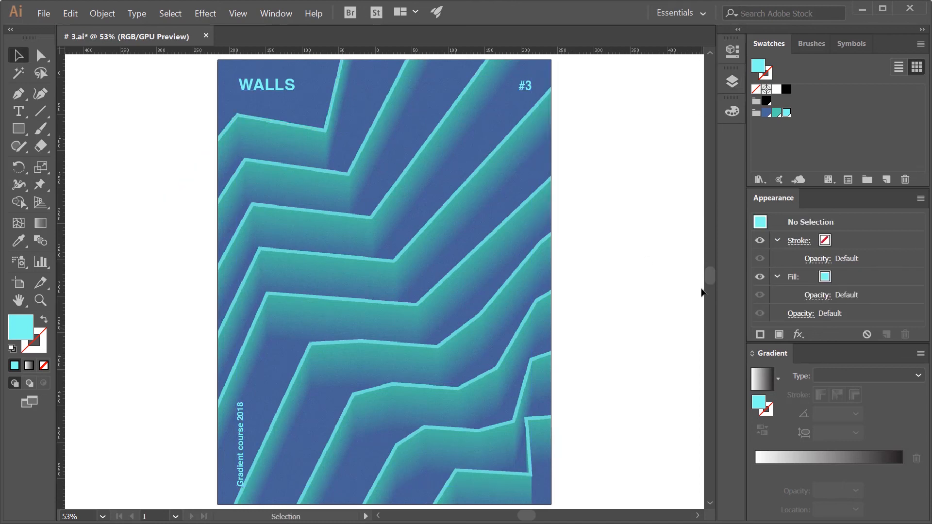